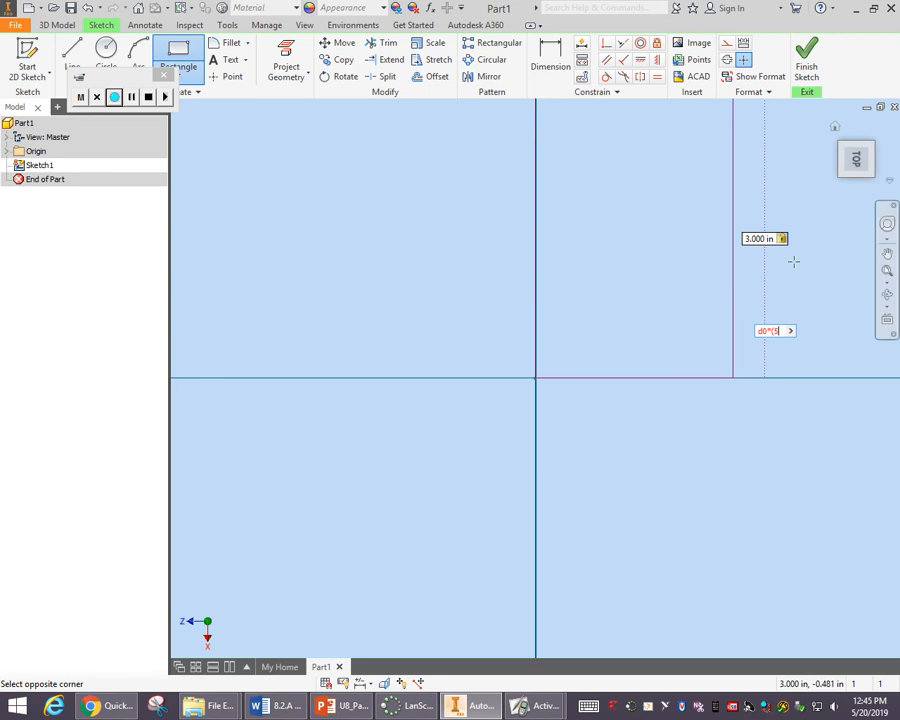
{"action": "type", "text": "/3"}
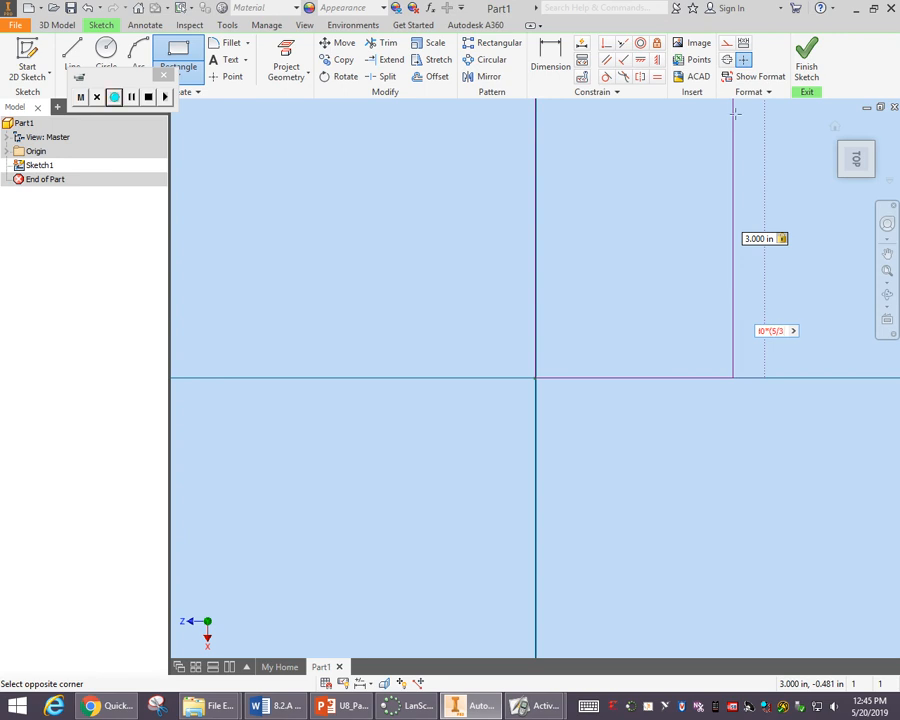
{"action": "type", "text": ")"}
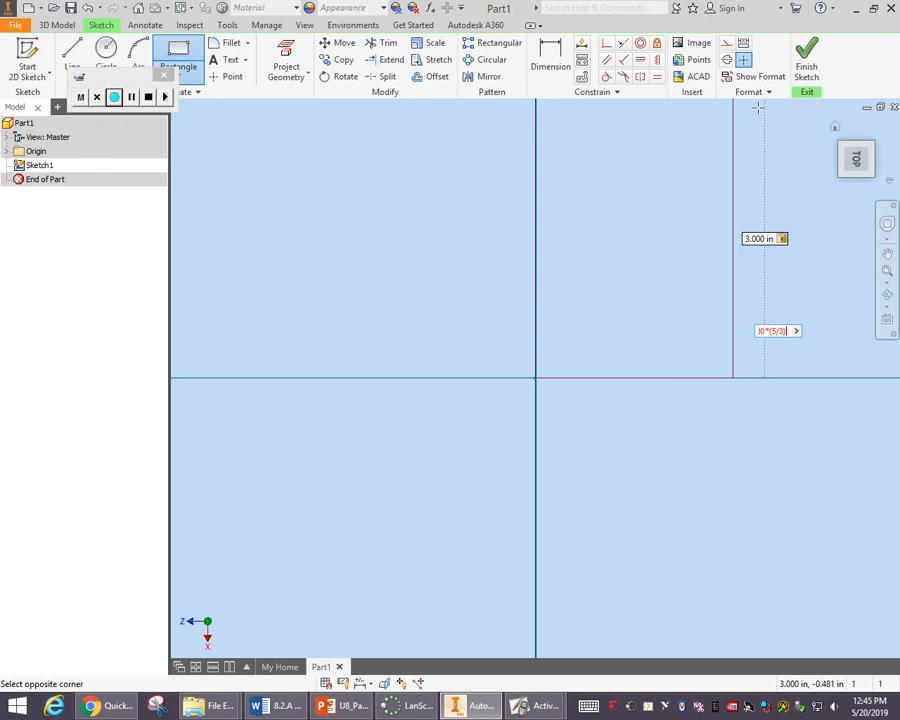
{"action": "scroll", "coordinate": [757, 106], "scroll_direction": "down", "scroll_amount": 3}
{"action": "scroll", "coordinate": [747, 233], "scroll_direction": "up", "scroll_amount": 5}
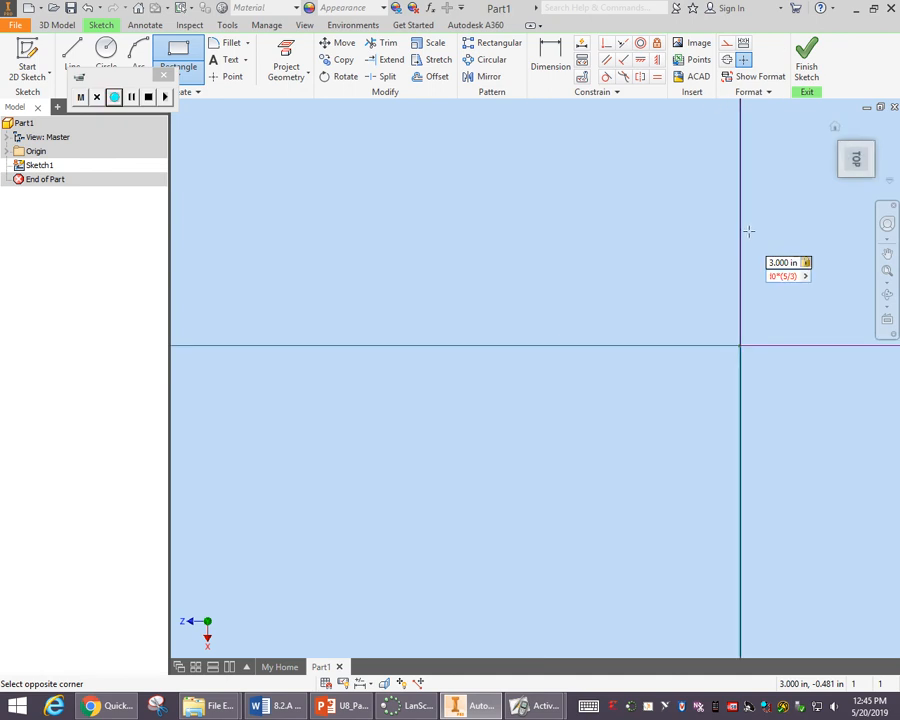
{"action": "mouse_move", "coordinate": [747, 233]}
{"action": "middle_mouse_down"}
{"action": "mouse_move", "coordinate": [595, 265]}
{"action": "mouse_move", "coordinate": [539, 304]}
{"action": "middle_mouse_up"}
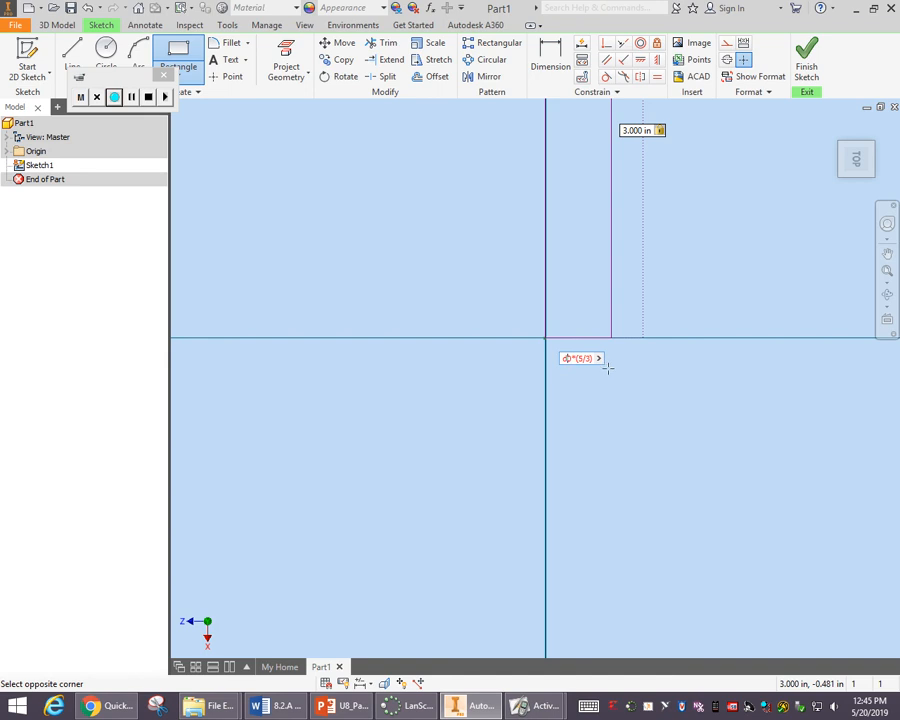
{"action": "left_click_drag", "start_coordinate": [592, 357], "coordinate": [489, 354]}
{"action": "key", "text": "BackSpace"}
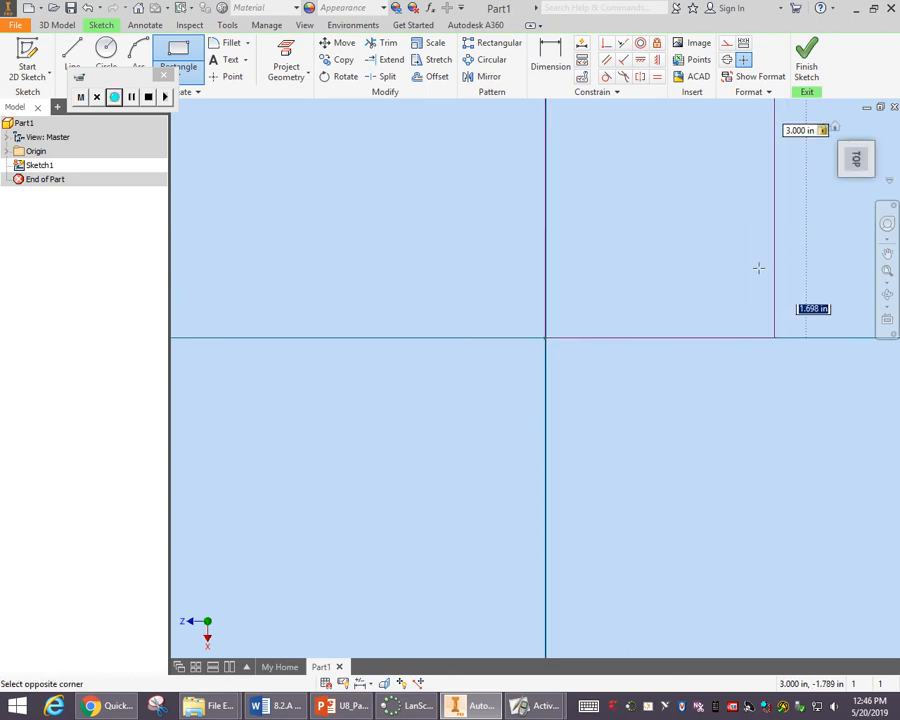
- Place the 3 in tall rectangle, dimension its horizontal edge with the expression d0*(5/3), and finish the sketch
{"action": "left_click", "coordinate": [763, 223]}
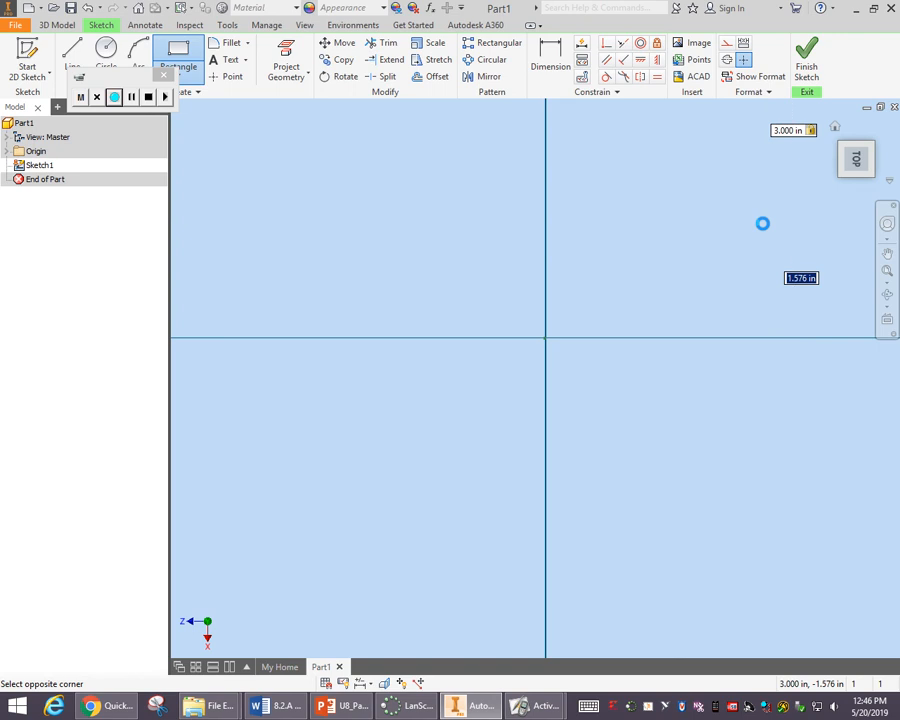
{"action": "middle_click_drag", "start_coordinate": [672, 252], "coordinate": [655, 460]}
{"action": "left_click", "coordinate": [550, 55]}
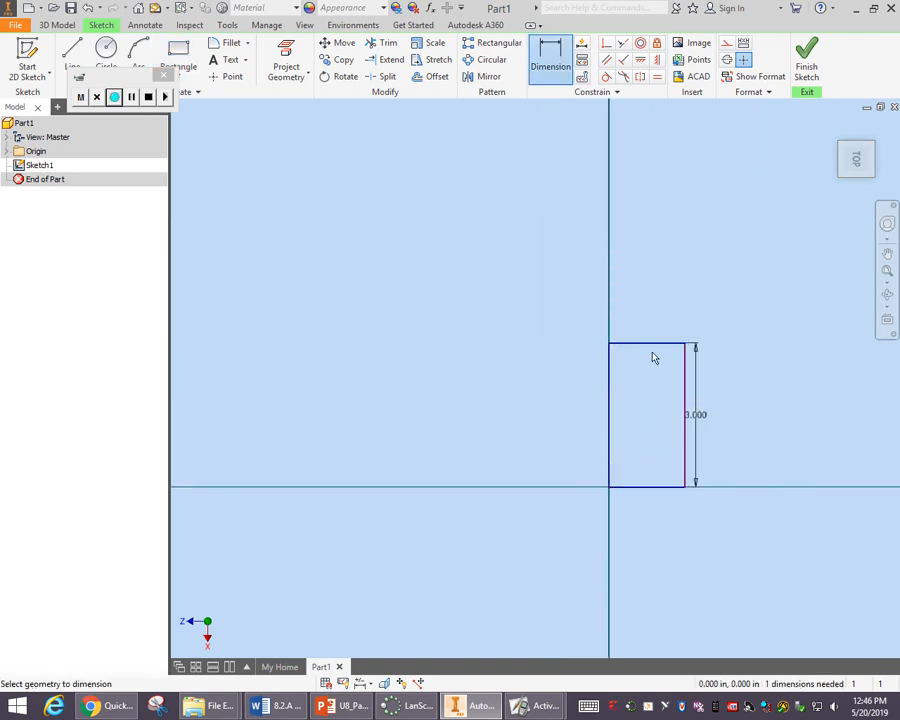
{"action": "left_click", "coordinate": [652, 347]}
{"action": "left_click", "coordinate": [652, 316]}
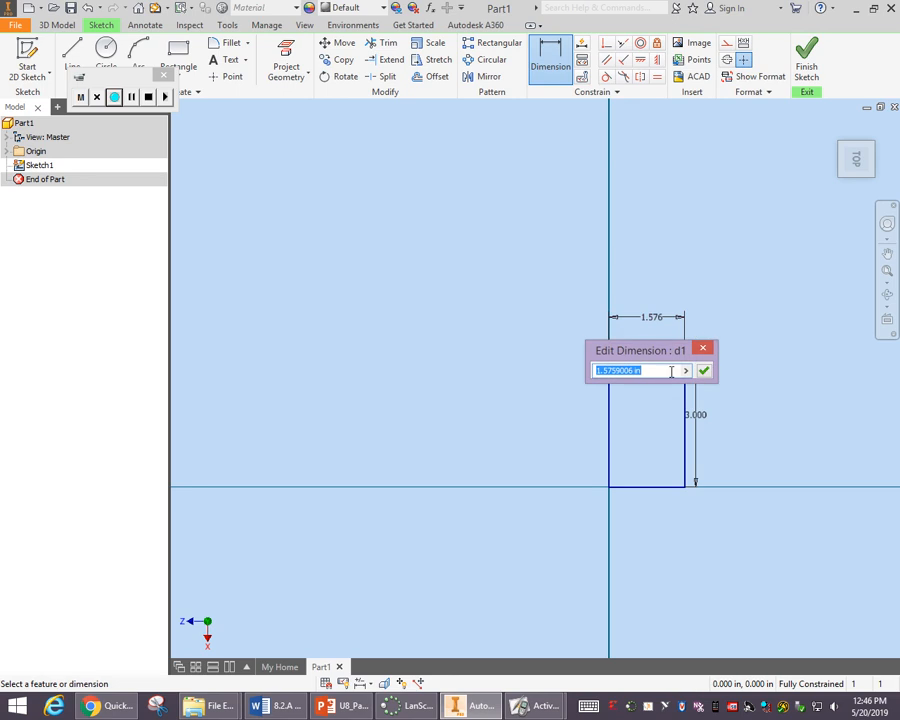
{"action": "type", "text": "d"}
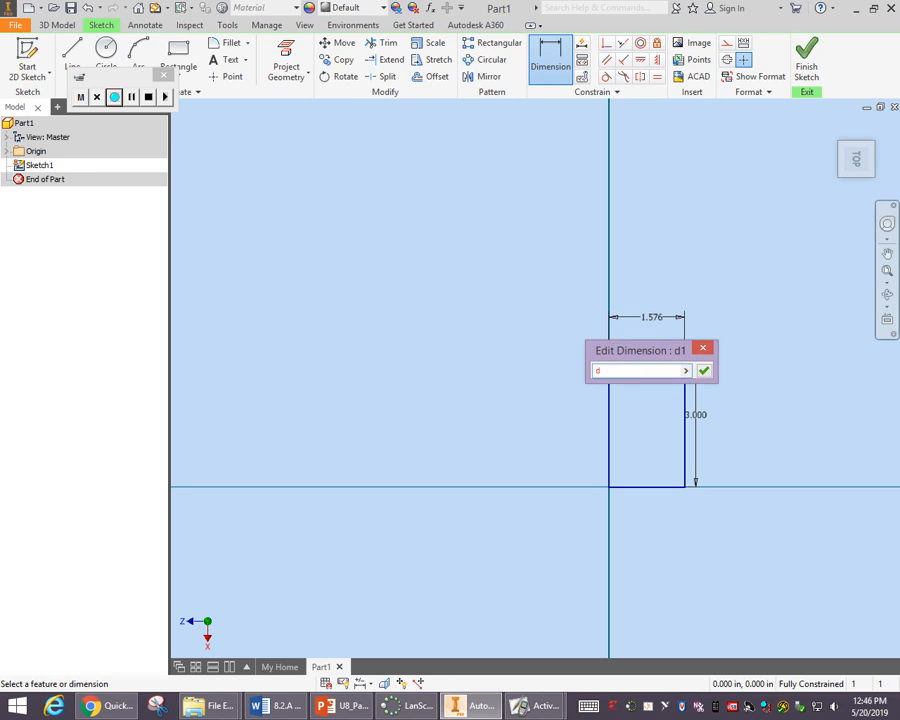
{"action": "type", "text": "0*(5/3)"}
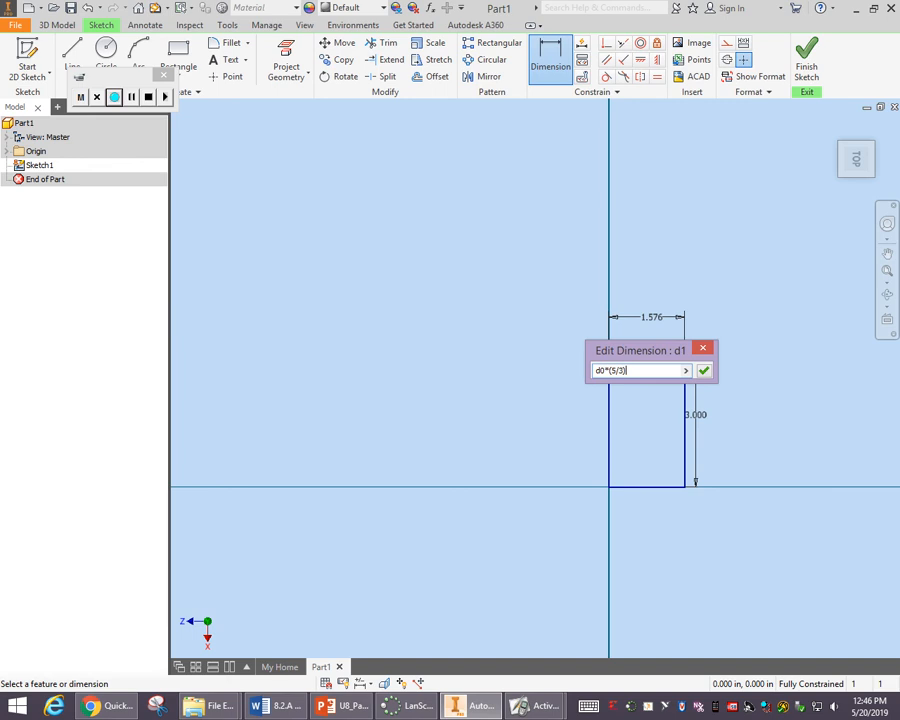
{"action": "key", "text": "Return"}
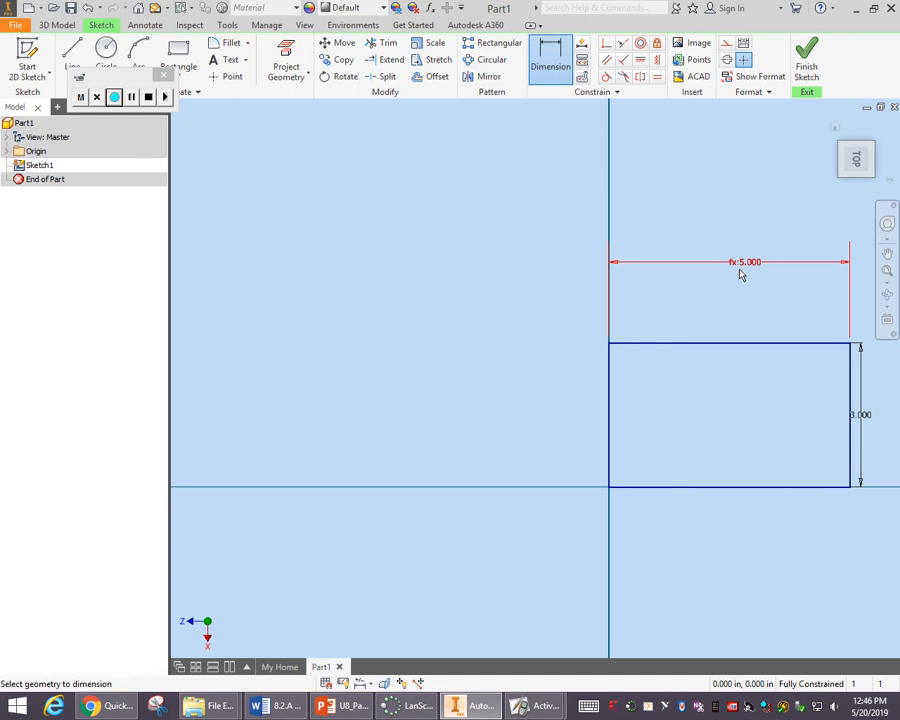
{"action": "left_click", "coordinate": [812, 62]}
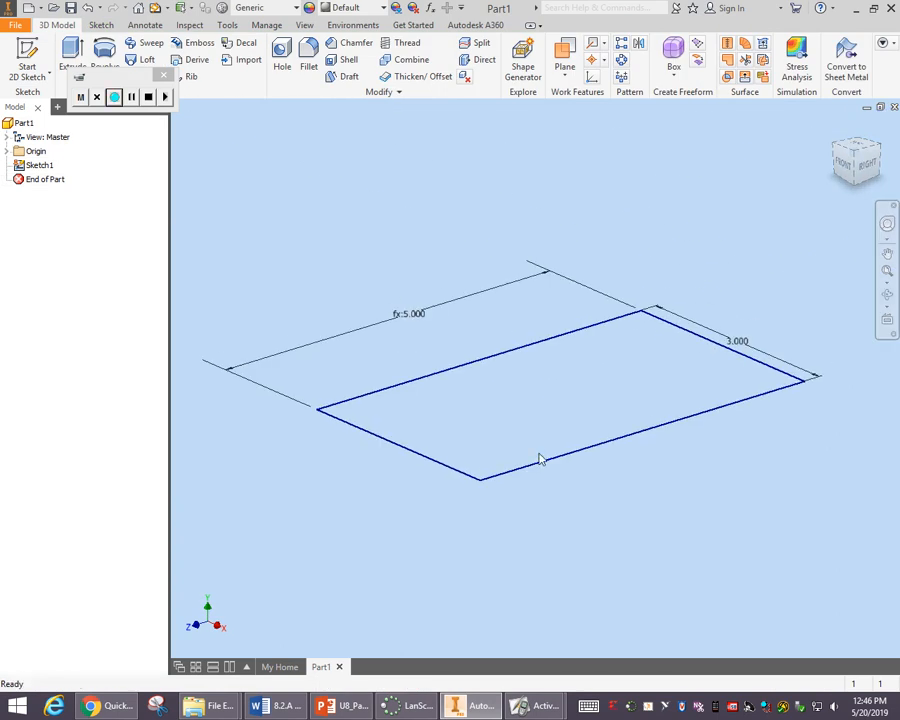
- Extrude the rectangle upward as a solid by a distance of d1/20
{"action": "left_click", "coordinate": [72, 50]}
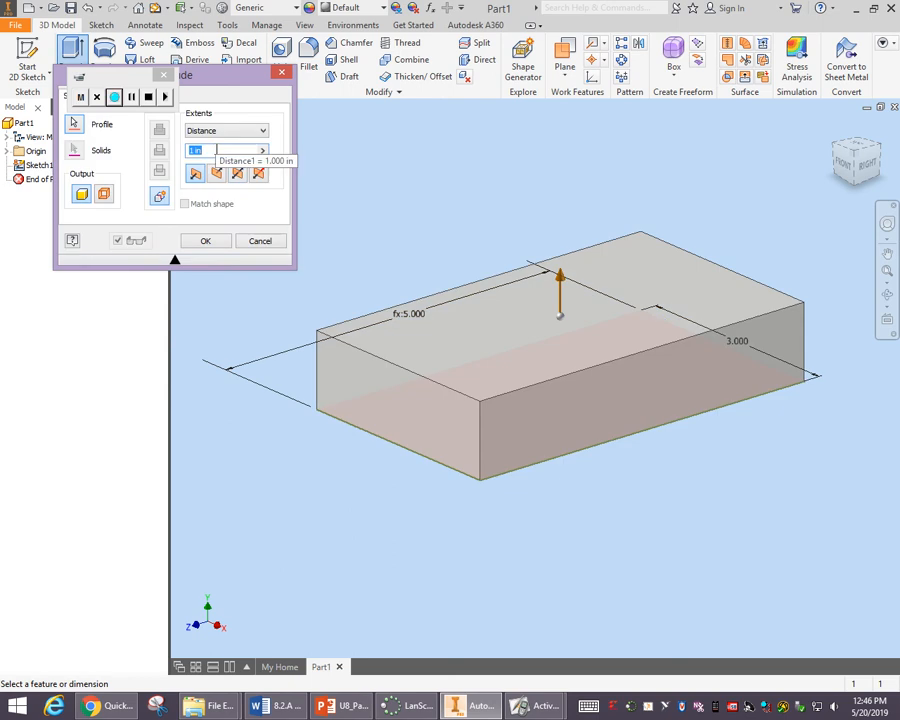
{"action": "type", "text": "d1"}
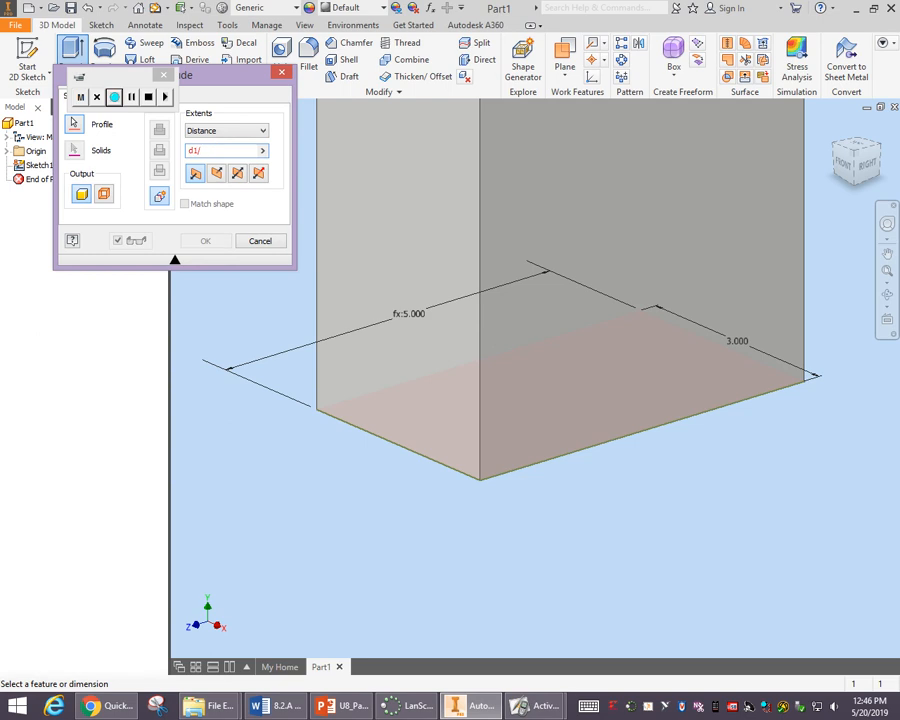
{"action": "type", "text": "/20"}
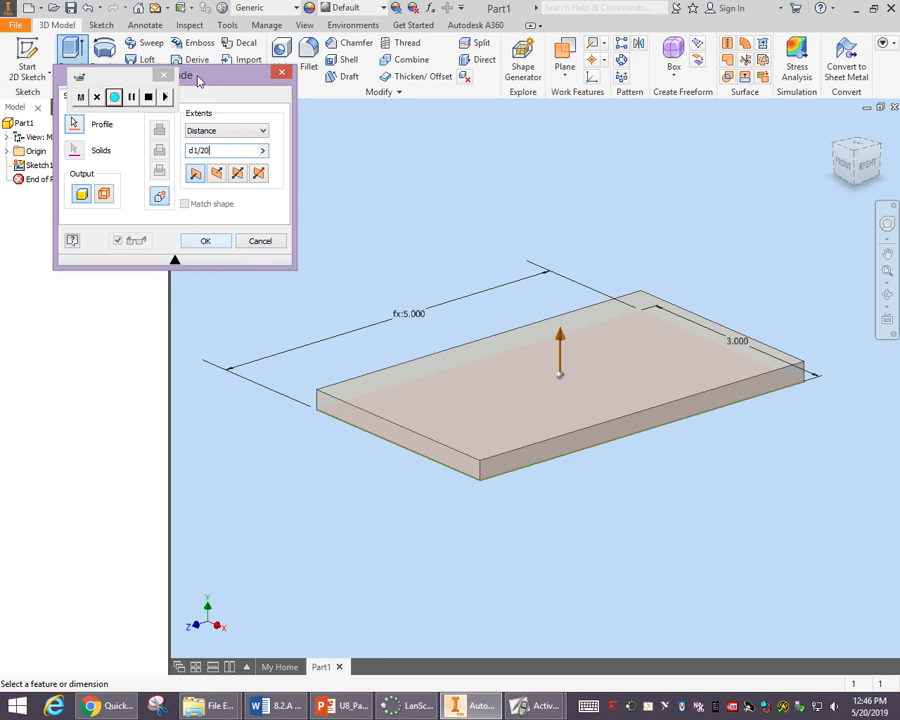
{"action": "left_click_drag", "start_coordinate": [136, 79], "coordinate": [14, 96]}
{"action": "left_click", "coordinate": [100, 97]}
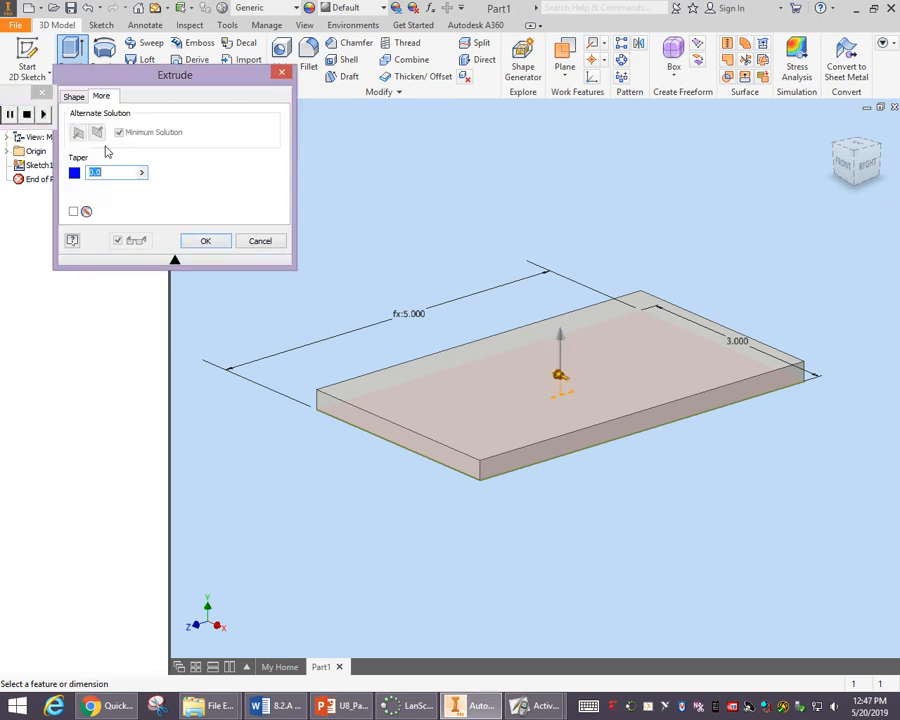
{"action": "left_click", "coordinate": [76, 97]}
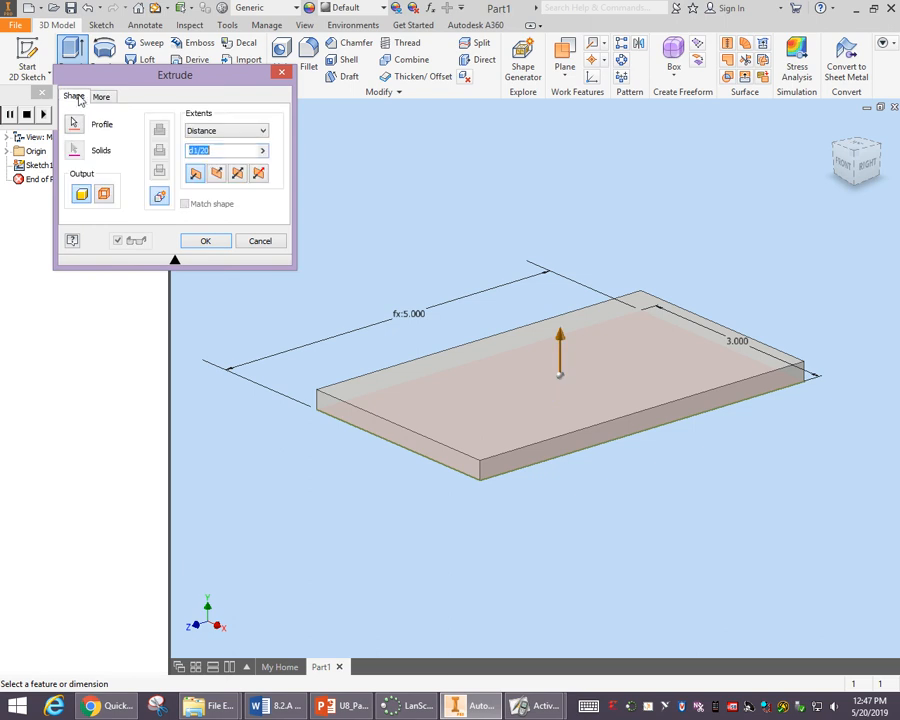
{"action": "left_click", "coordinate": [220, 242]}
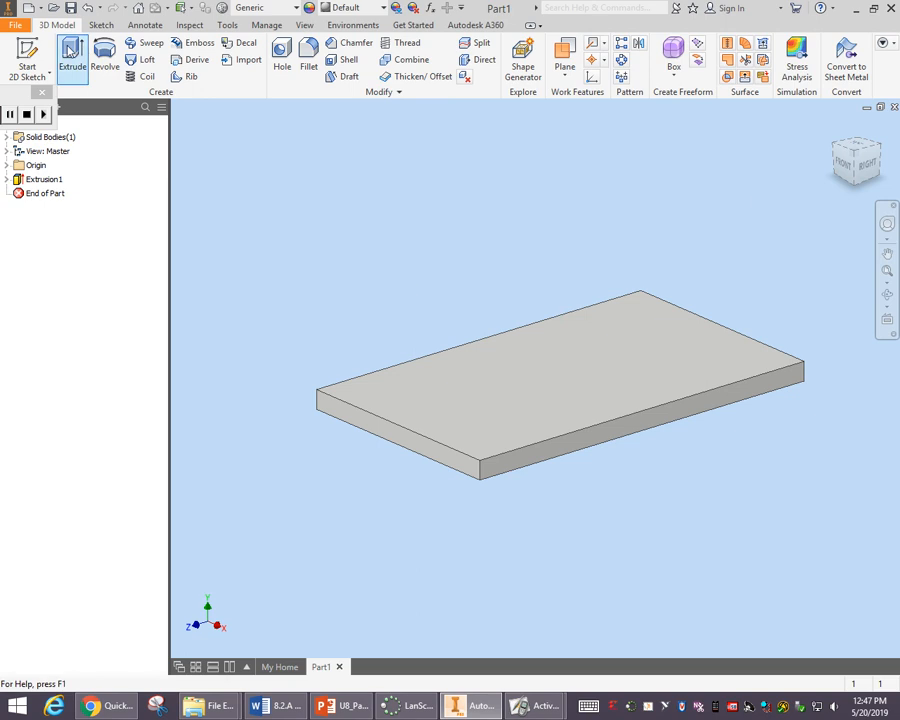
- Start a sketch on the plate's top face and draw a horizontal line of length d0/2 in its upper right area
{"action": "left_click", "coordinate": [25, 55]}
{"action": "left_click", "coordinate": [565, 352]}
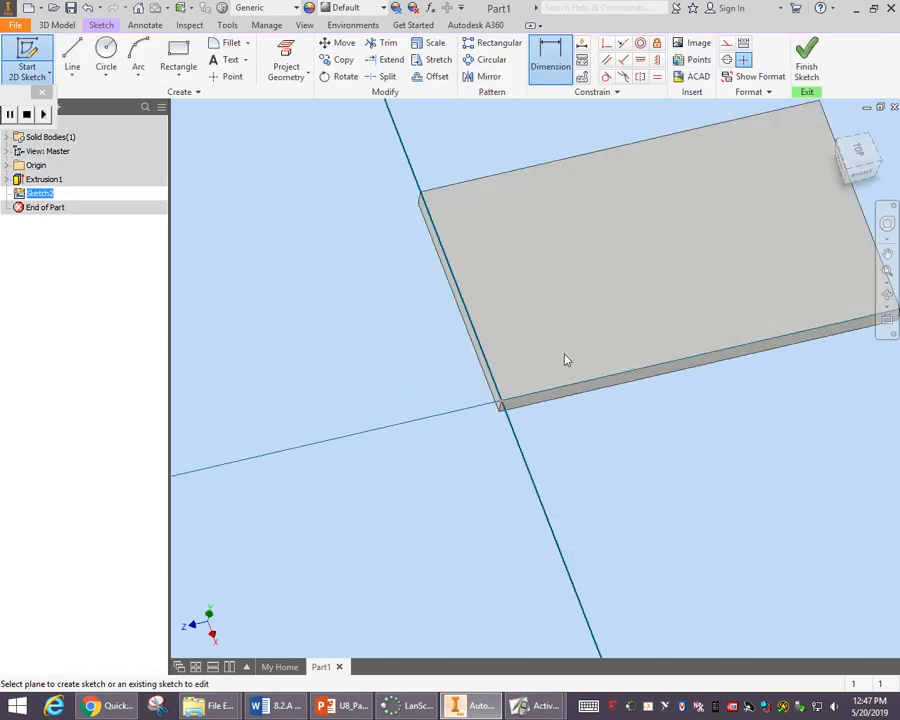
{"action": "mouse_move", "coordinate": [708, 306]}
{"action": "middle_mouse_down"}
{"action": "mouse_move", "coordinate": [452, 390]}
{"action": "mouse_move", "coordinate": [434, 410]}
{"action": "middle_mouse_up"}
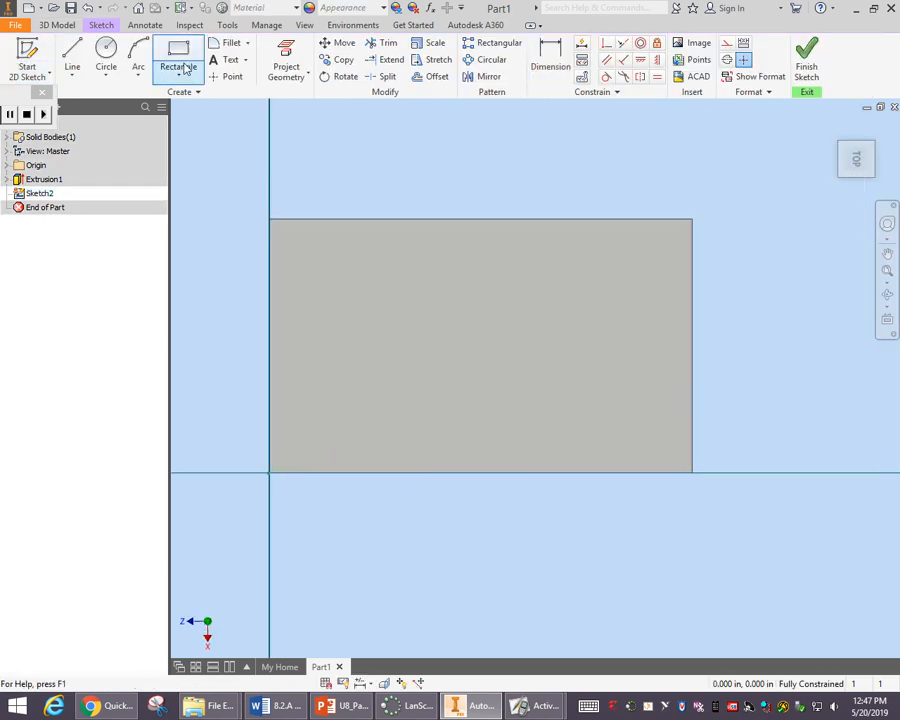
{"action": "left_click", "coordinate": [72, 52]}
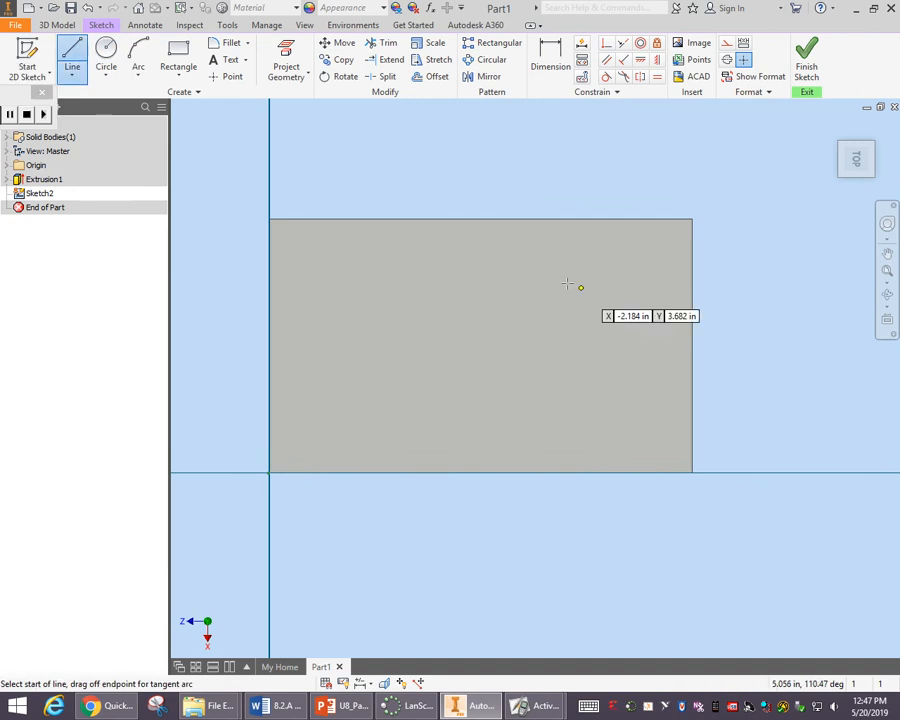
{"action": "left_click", "coordinate": [537, 286]}
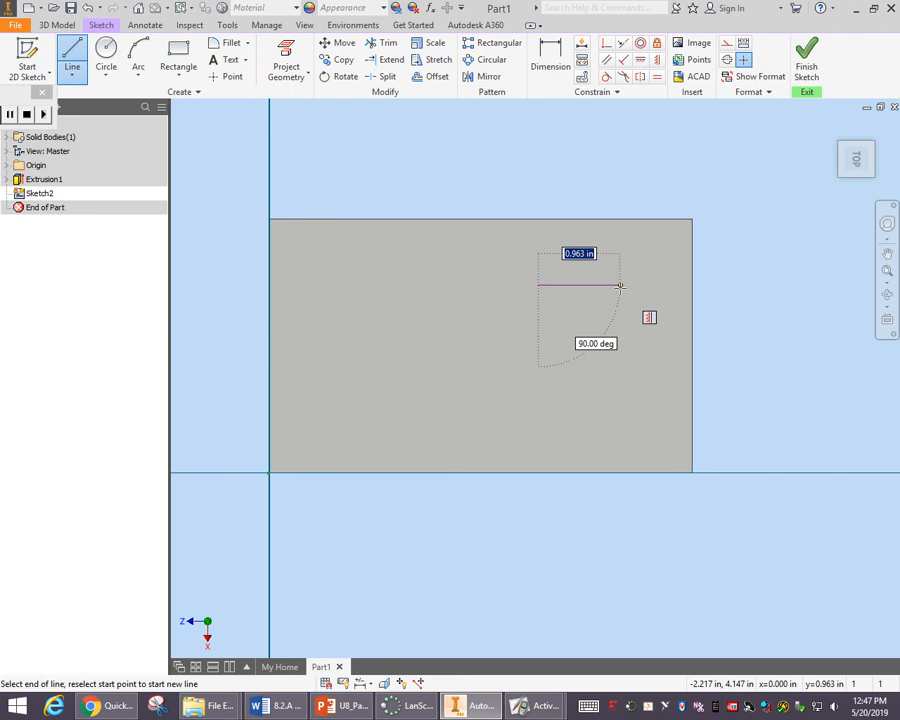
{"action": "type", "text": "d0/2"}
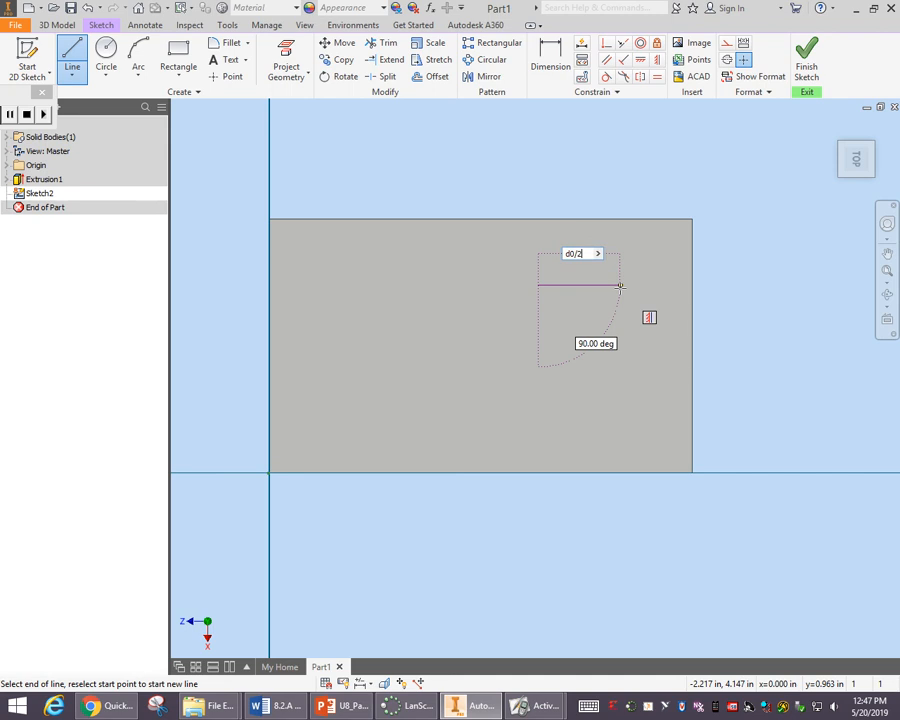
{"action": "key", "text": "Return"}
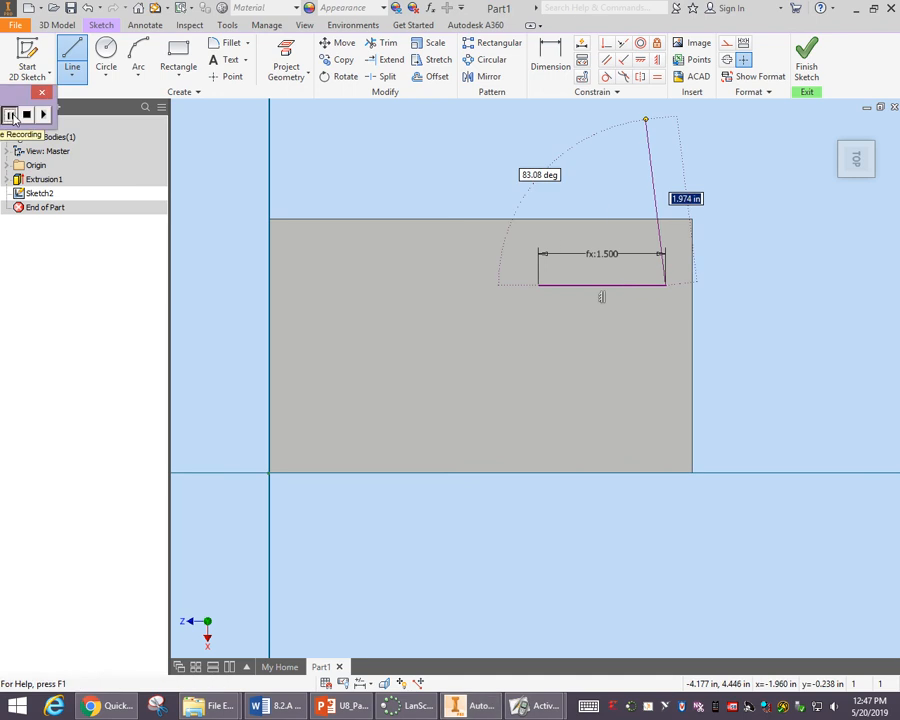
{"action": "key", "text": "Escape"}
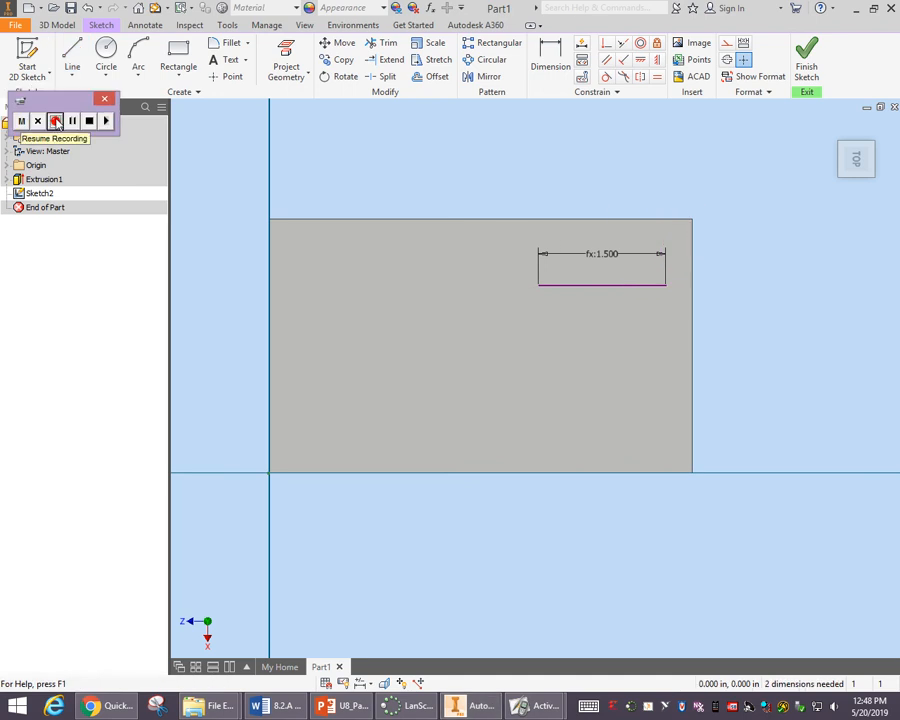
{"action": "left_click", "coordinate": [56, 121]}
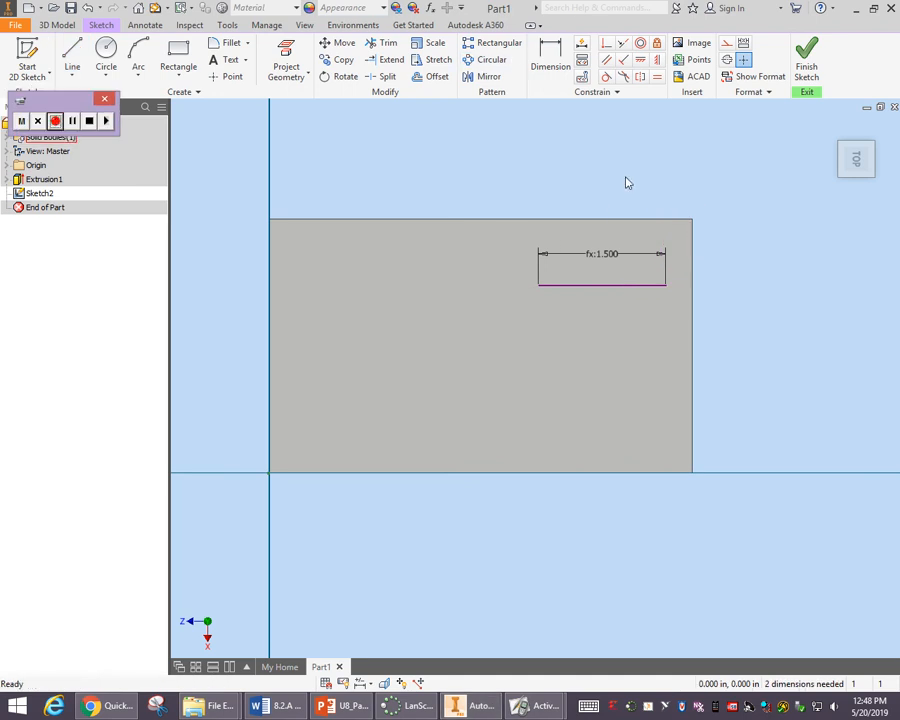
- Dimension the horizontal distance from the plate's left edge to the line's right endpoint as d1*(4/5)
{"action": "left_click", "coordinate": [549, 62]}
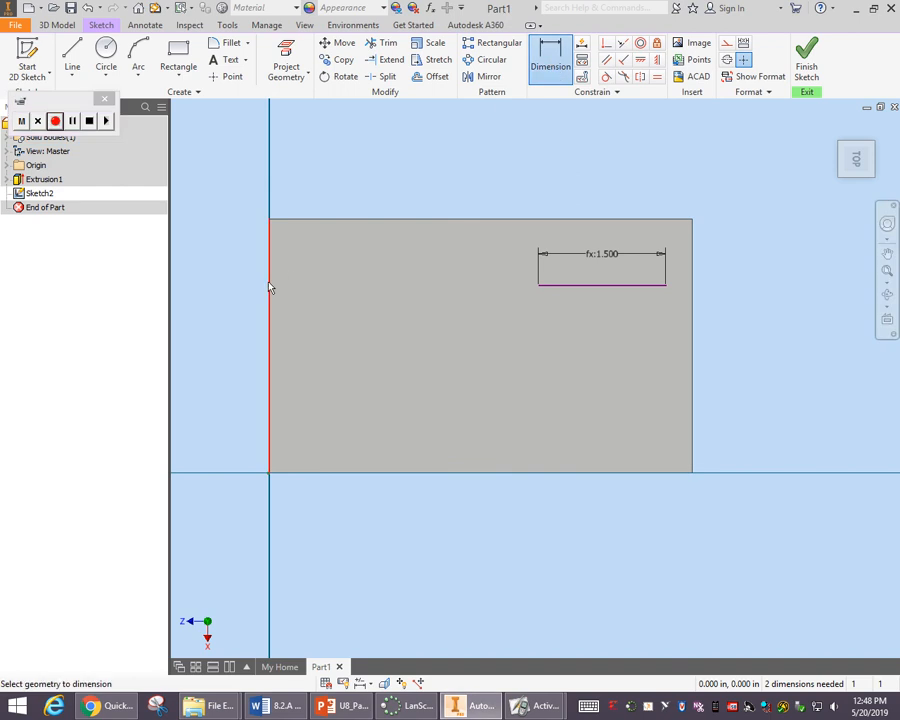
{"action": "mouse_move", "coordinate": [291, 308]}
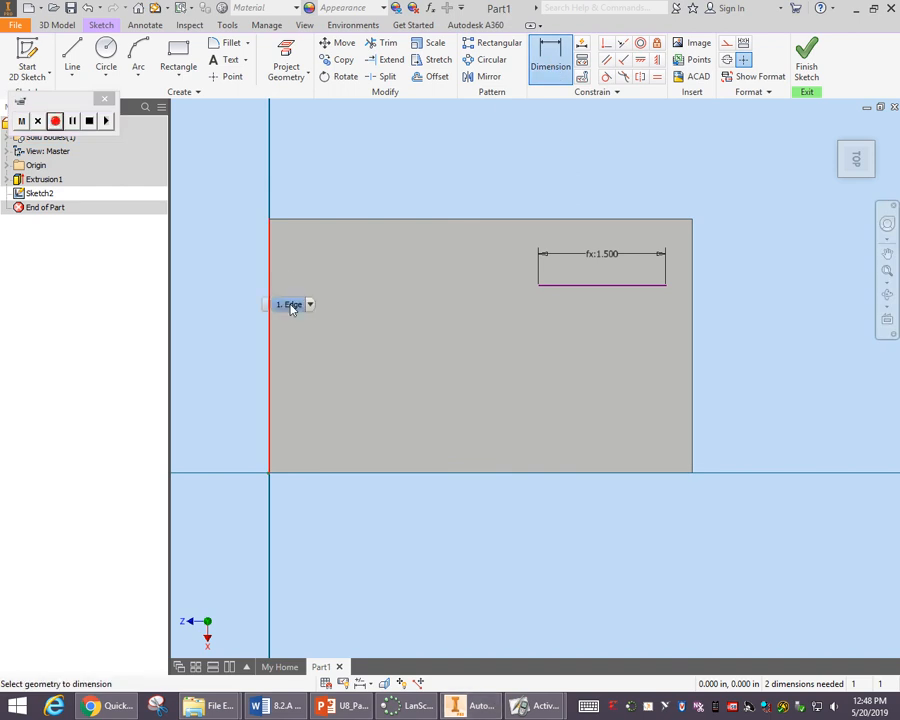
{"action": "left_click", "coordinate": [273, 247]}
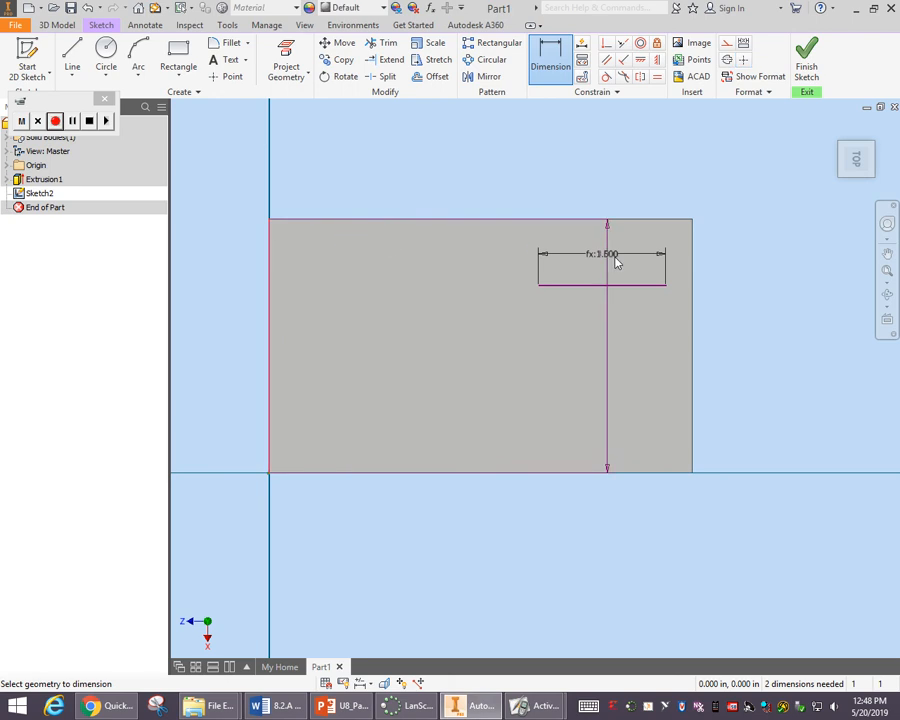
{"action": "left_click", "coordinate": [667, 288]}
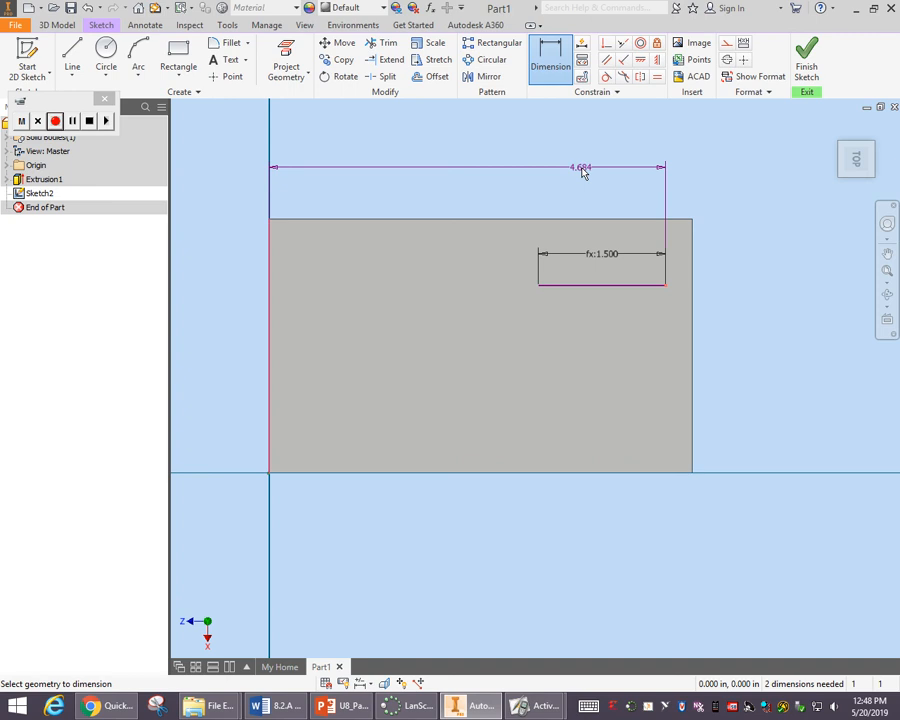
{"action": "left_click", "coordinate": [583, 172]}
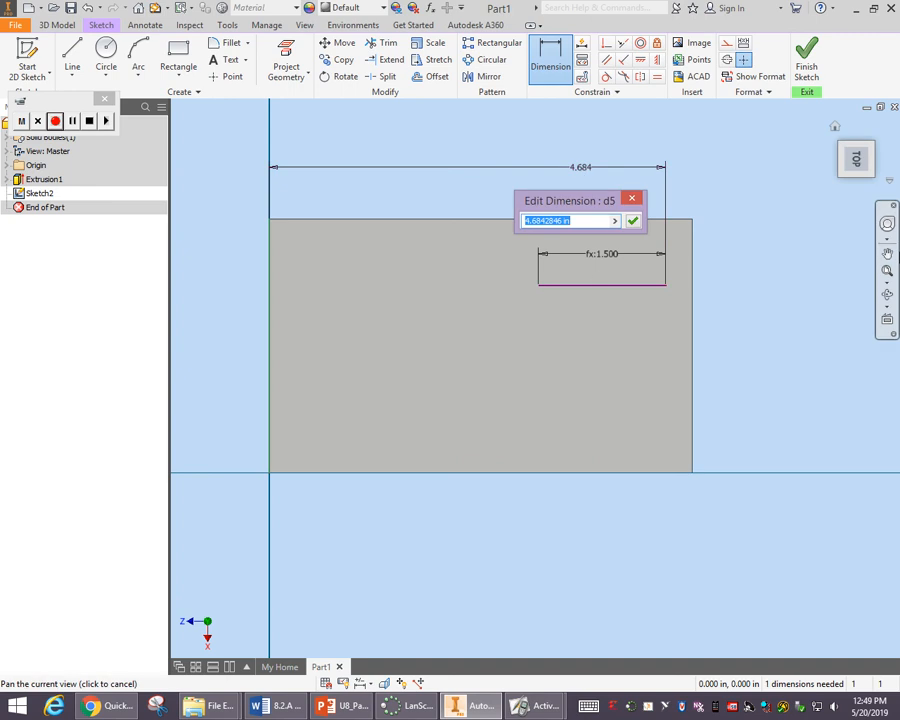
{"action": "type", "text": "d1(4/5)"}
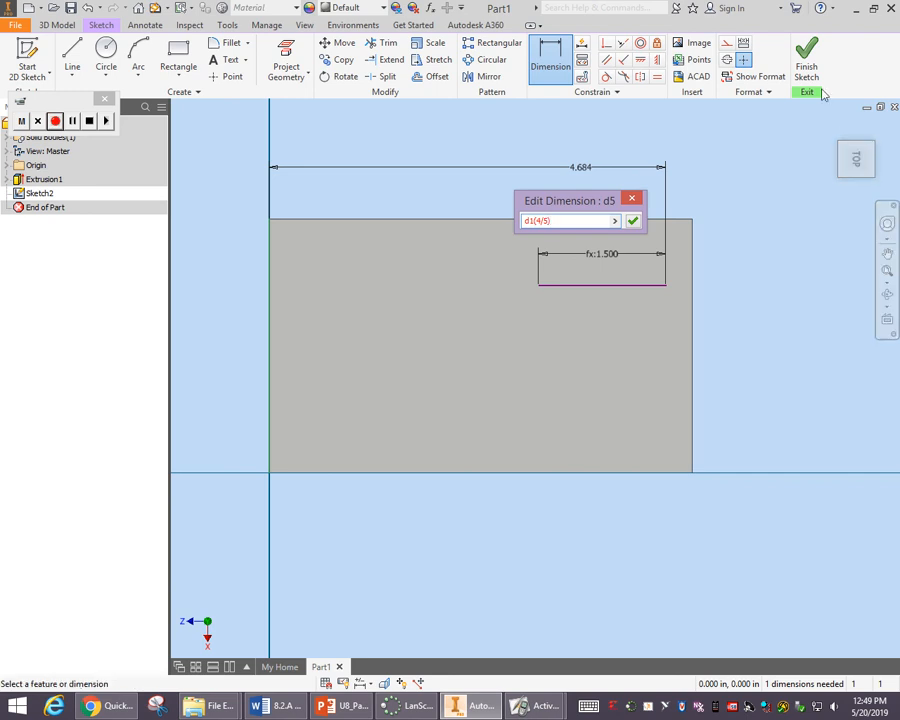
{"action": "left_click", "coordinate": [630, 222]}
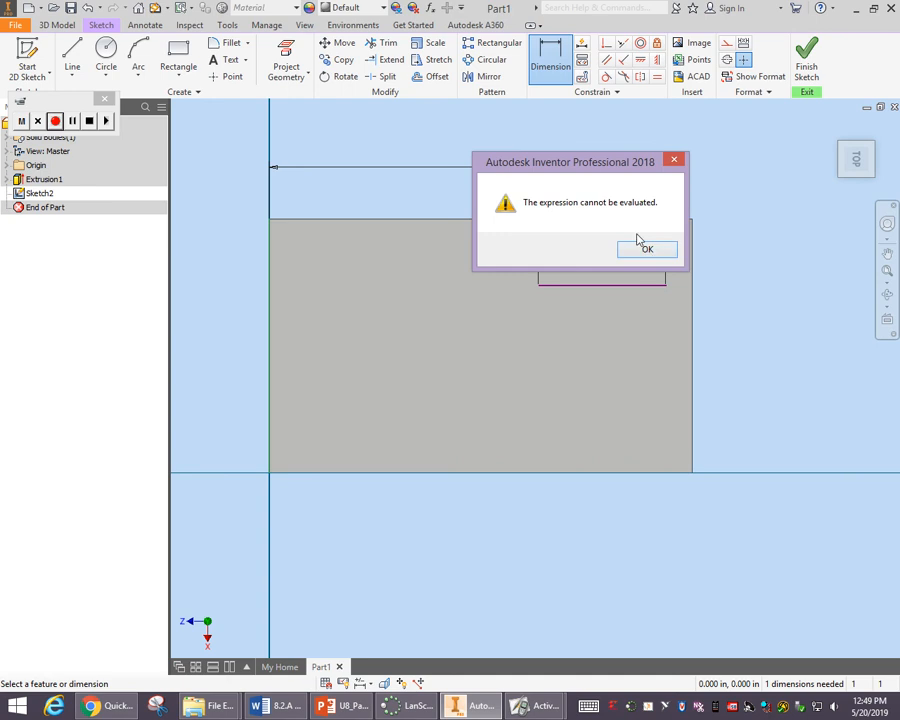
{"action": "left_click", "coordinate": [647, 252]}
{"action": "left_click", "coordinate": [535, 221]}
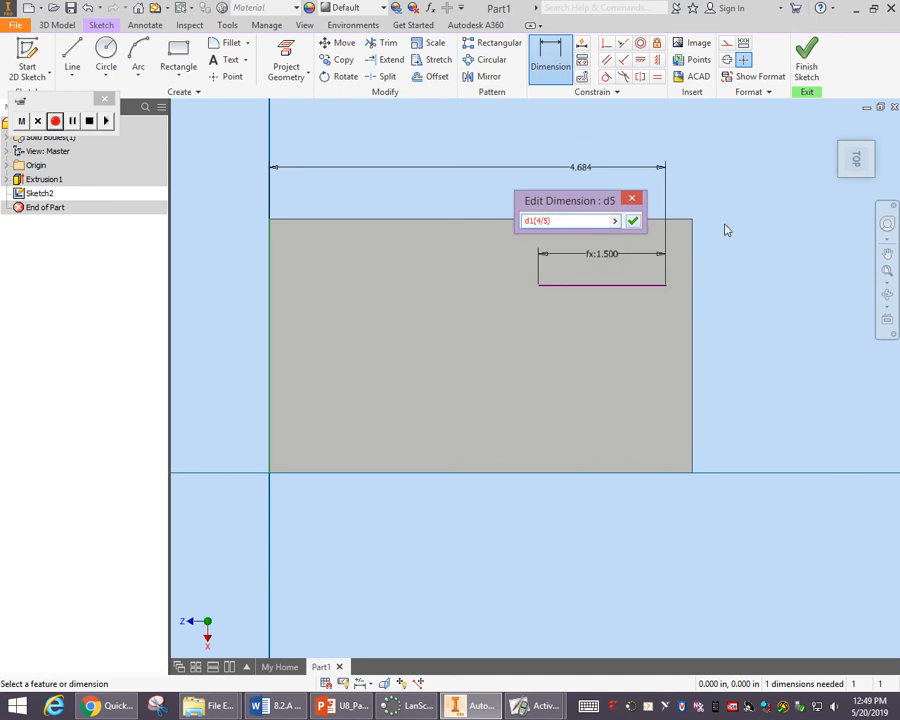
{"action": "type", "text": "*"}
{"action": "left_click", "coordinate": [632, 221]}
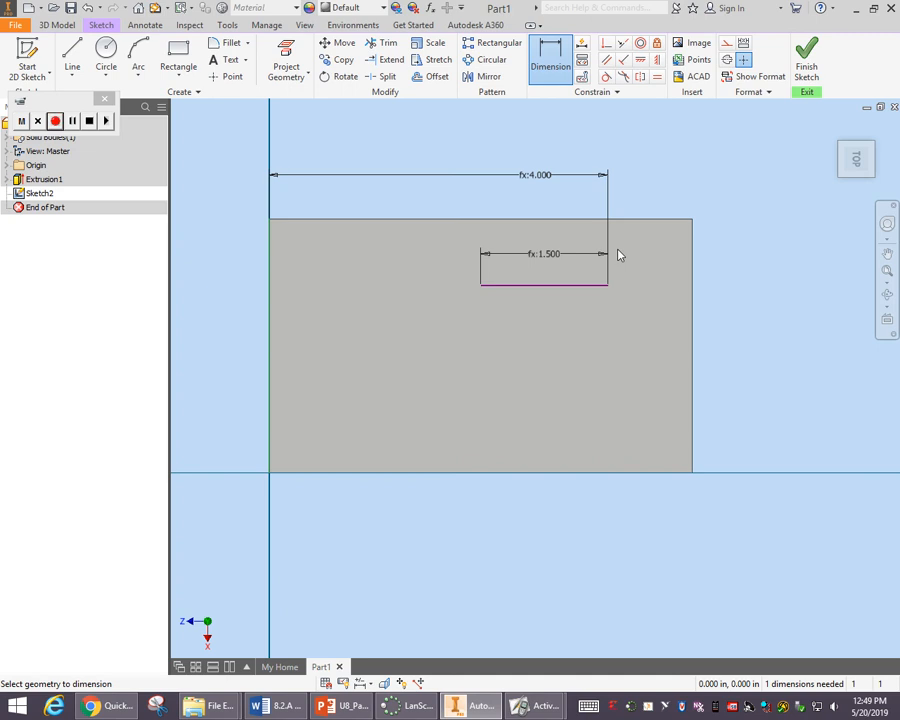
- Dimension the vertical distance from the plate's upper edge to the horizontal line as d0/3
{"action": "left_click", "coordinate": [575, 219]}
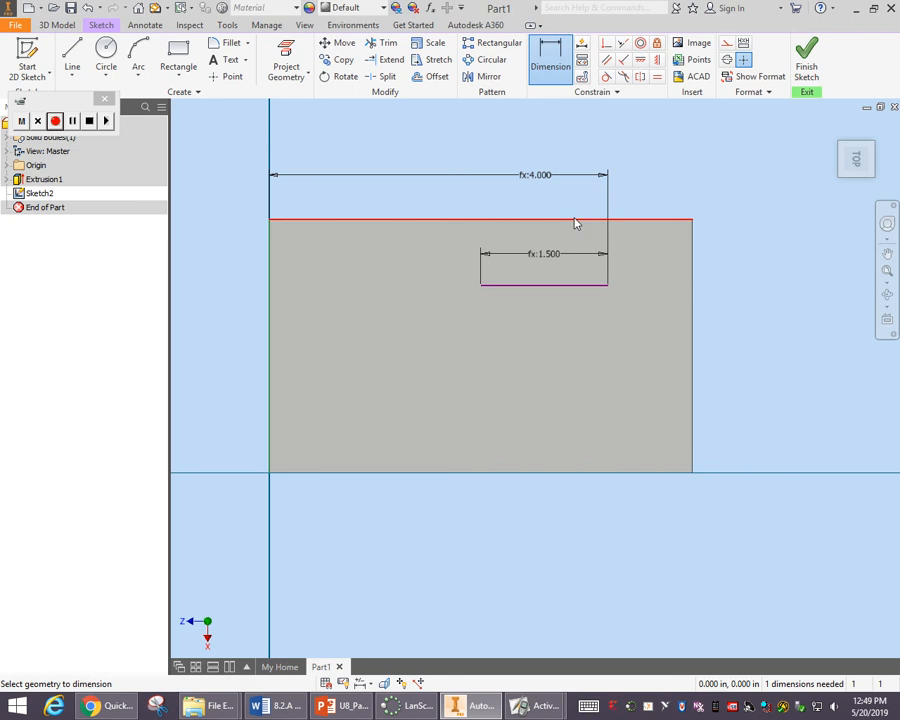
{"action": "left_click", "coordinate": [583, 285]}
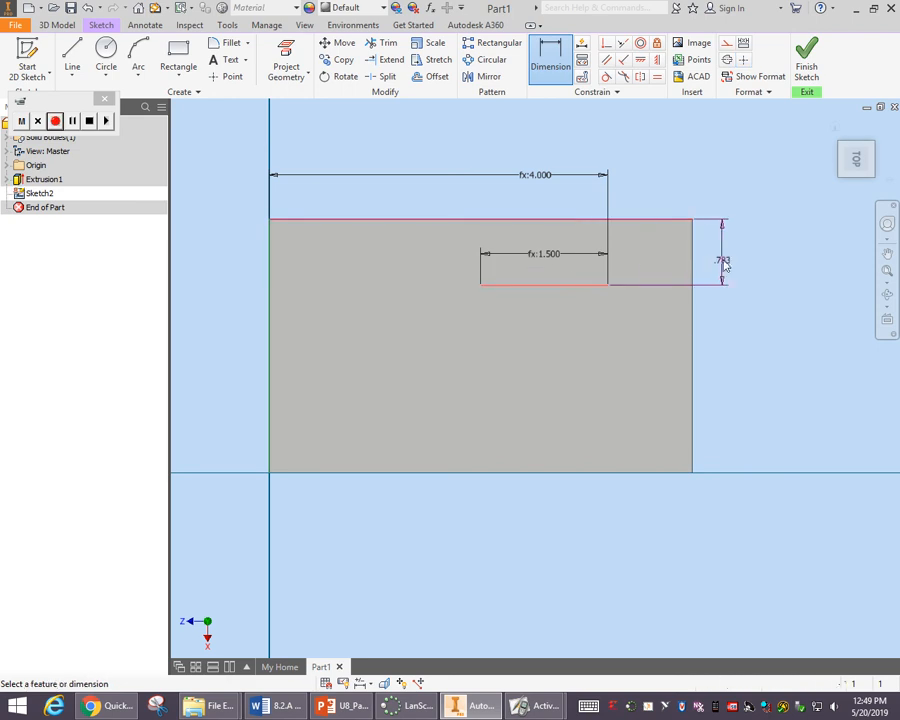
{"action": "left_click", "coordinate": [734, 268]}
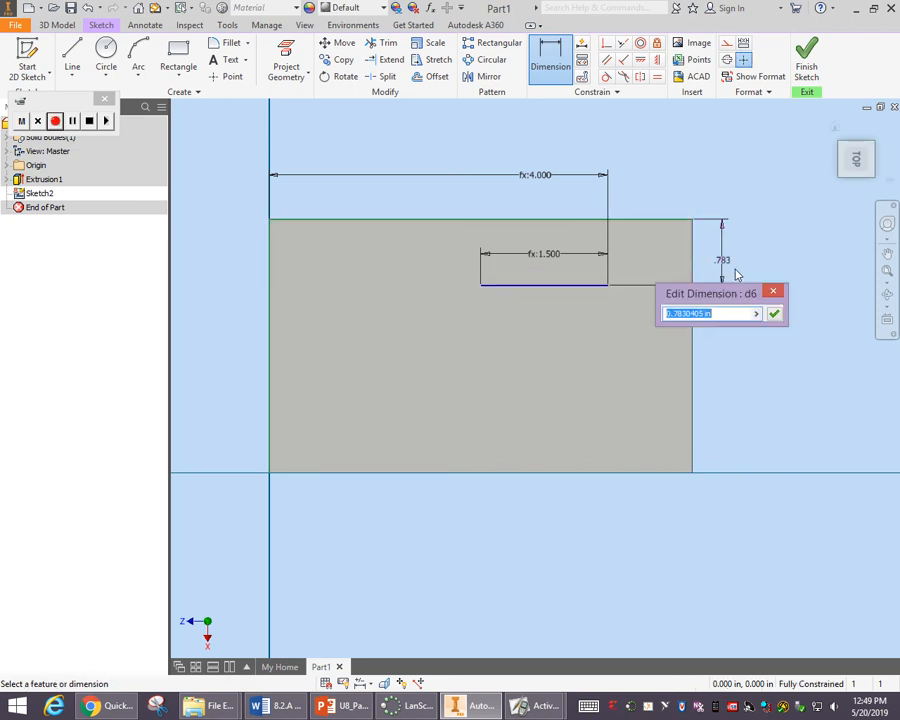
{"action": "type", "text": "d0/3"}
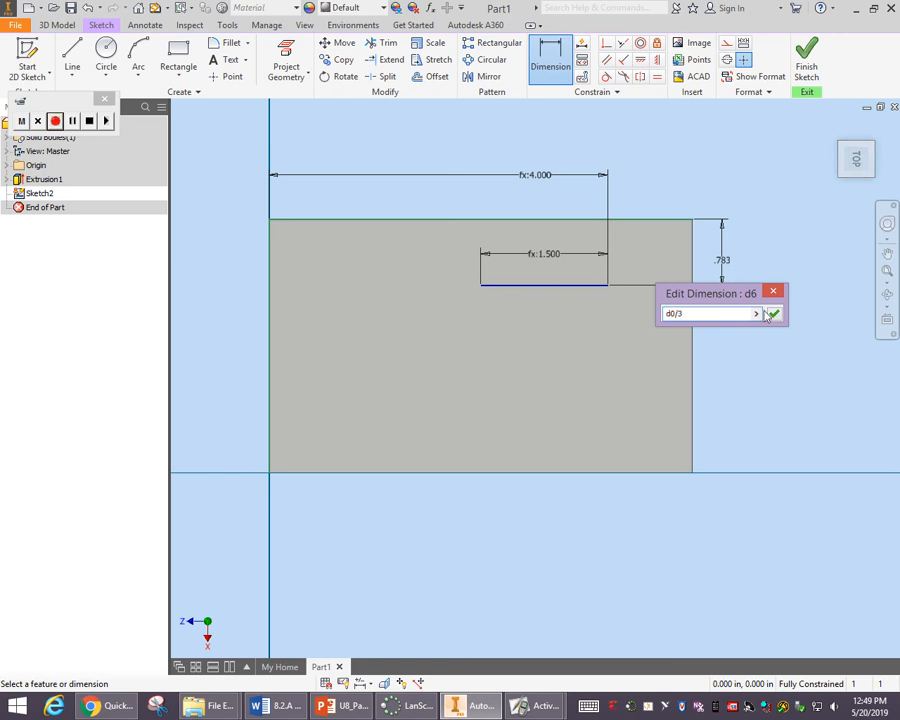
{"action": "left_click", "coordinate": [771, 315]}
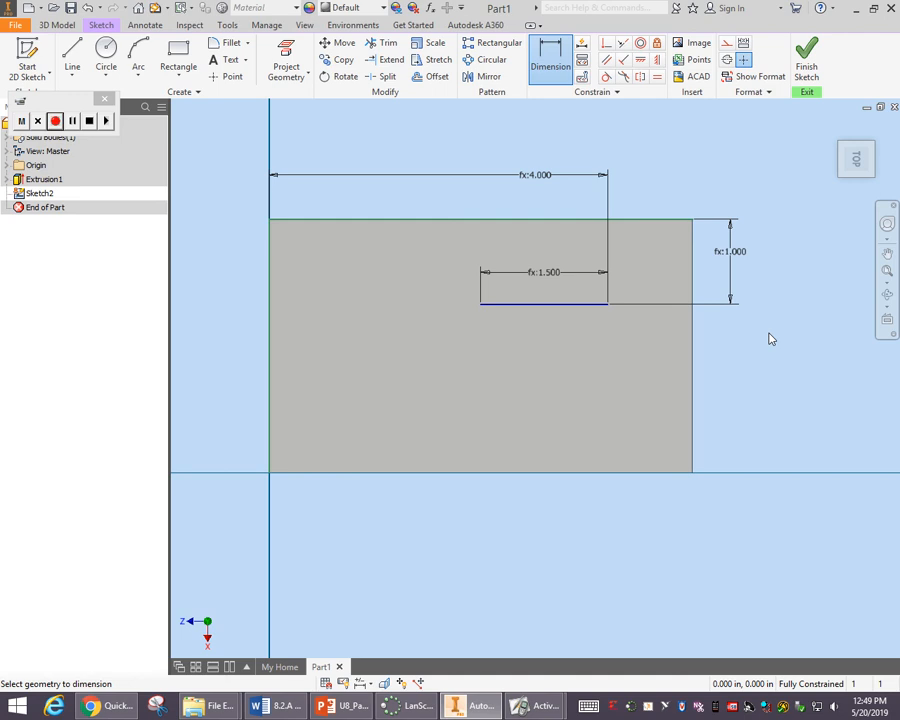
{"action": "left_click", "coordinate": [437, 77]}
{"action": "left_click", "coordinate": [547, 303]}
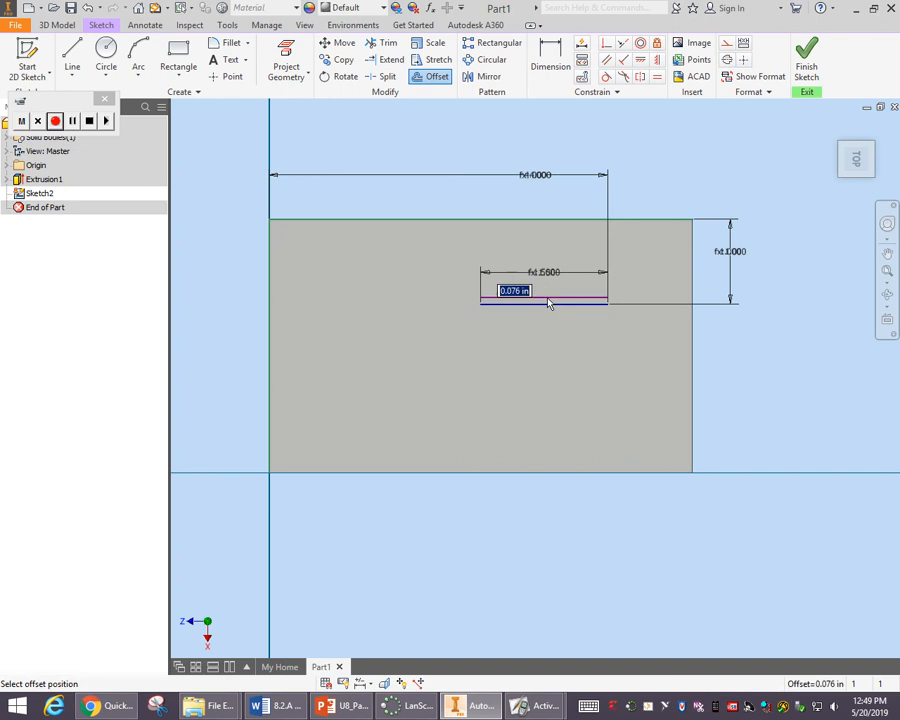
{"action": "key", "text": "Escape"}
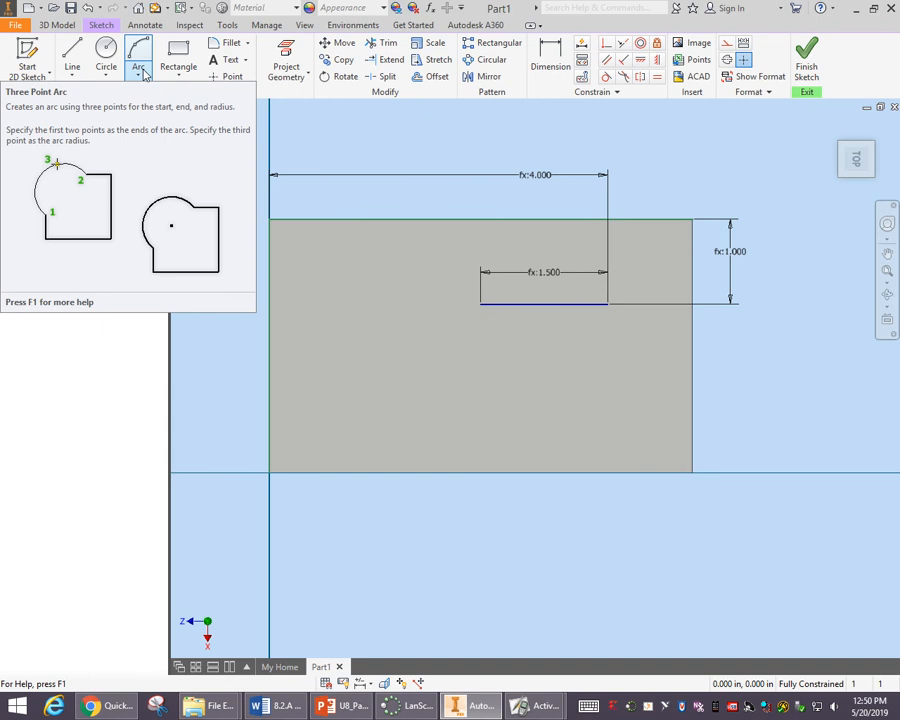
- Draw a circle centred on the horizontal line's right endpoint with a diameter of d2/2
{"action": "left_click", "coordinate": [105, 52]}
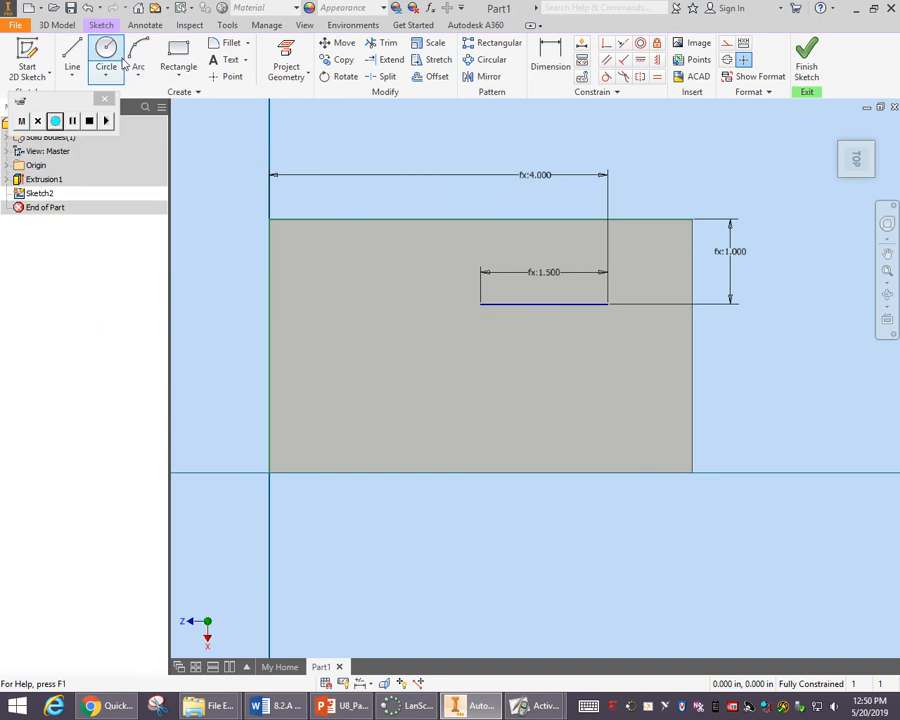
{"action": "left_click", "coordinate": [606, 303]}
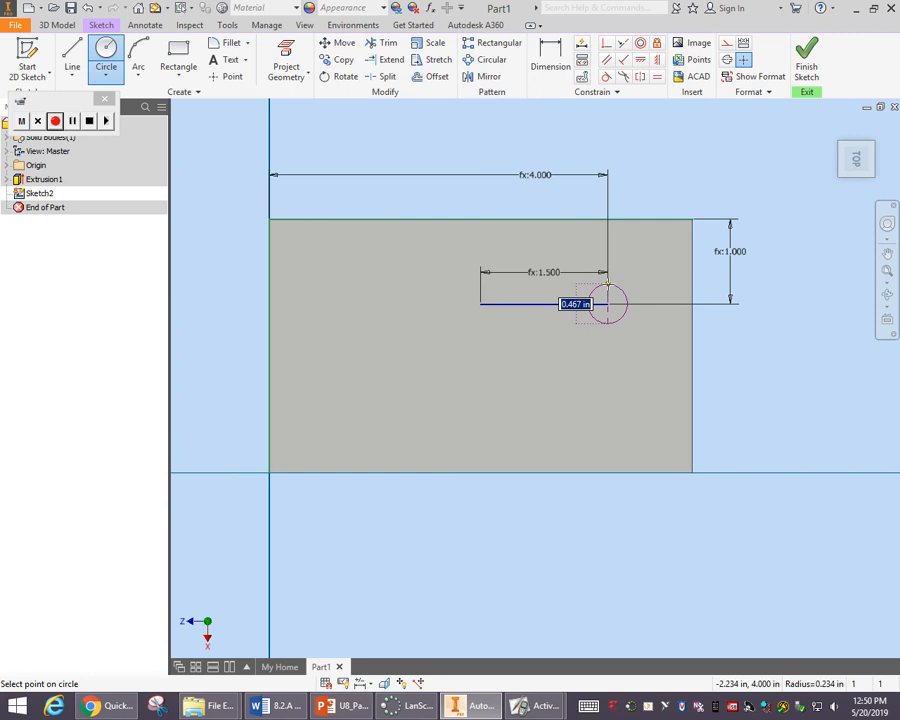
{"action": "type", "text": "d2/2"}
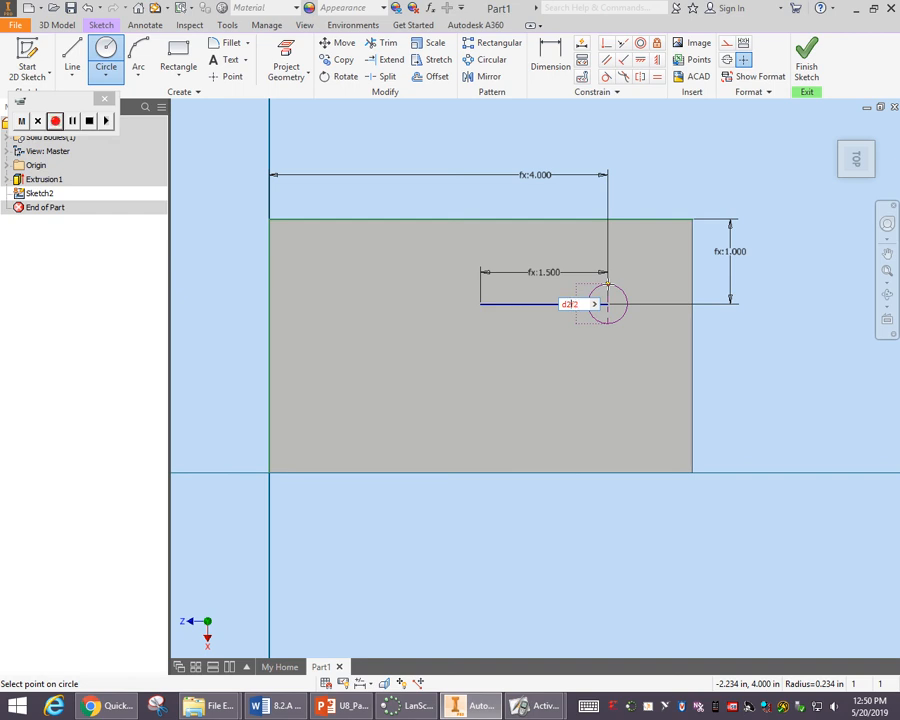
{"action": "key", "text": "Return"}
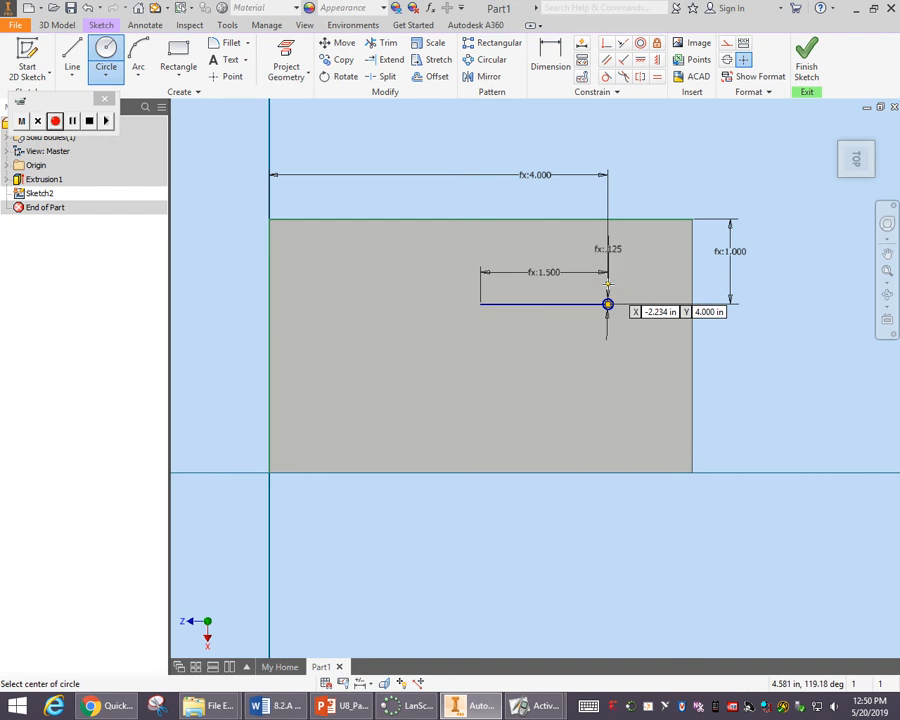
{"action": "scroll", "coordinate": [530, 310], "scroll_direction": "up", "scroll_amount": 2}
{"action": "scroll", "coordinate": [619, 317], "scroll_direction": "up", "scroll_amount": 2}
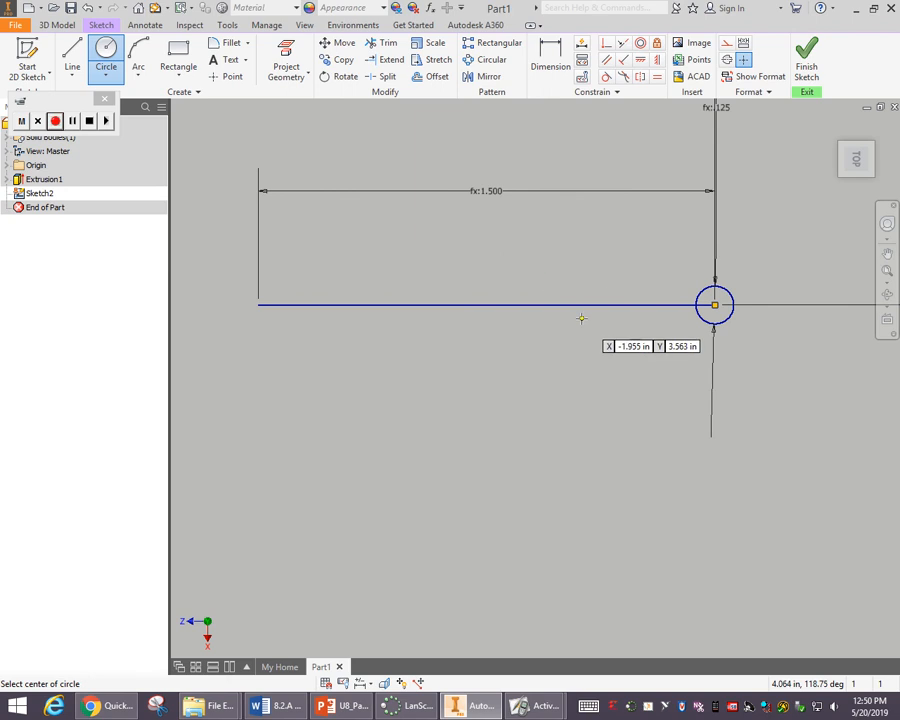
{"action": "scroll", "coordinate": [581, 319], "scroll_direction": "down", "scroll_amount": 5}
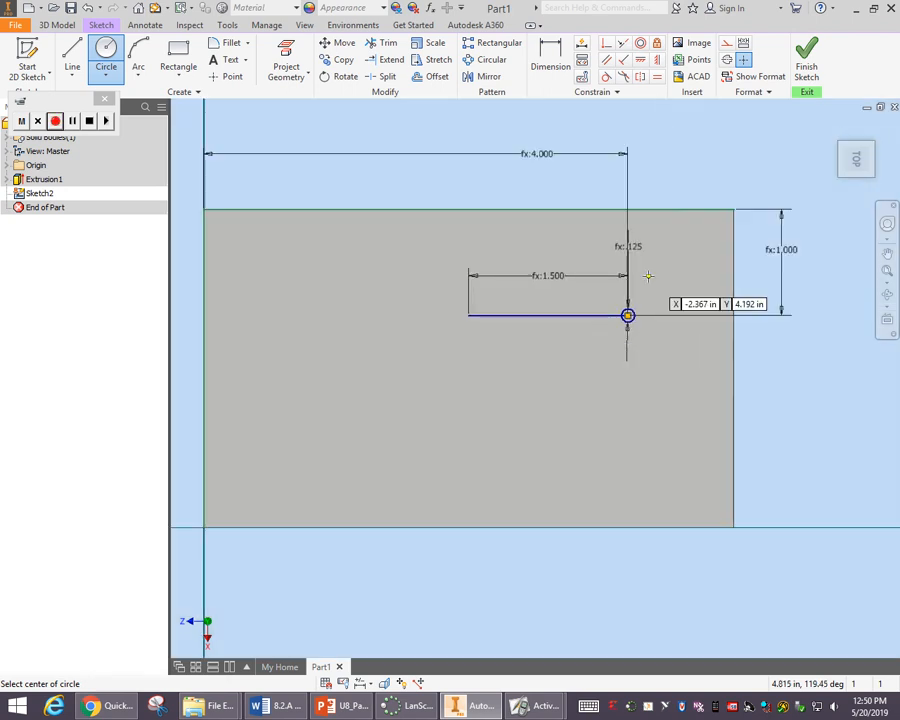
{"action": "right_click", "coordinate": [667, 173]}
{"action": "left_click", "coordinate": [707, 160]}
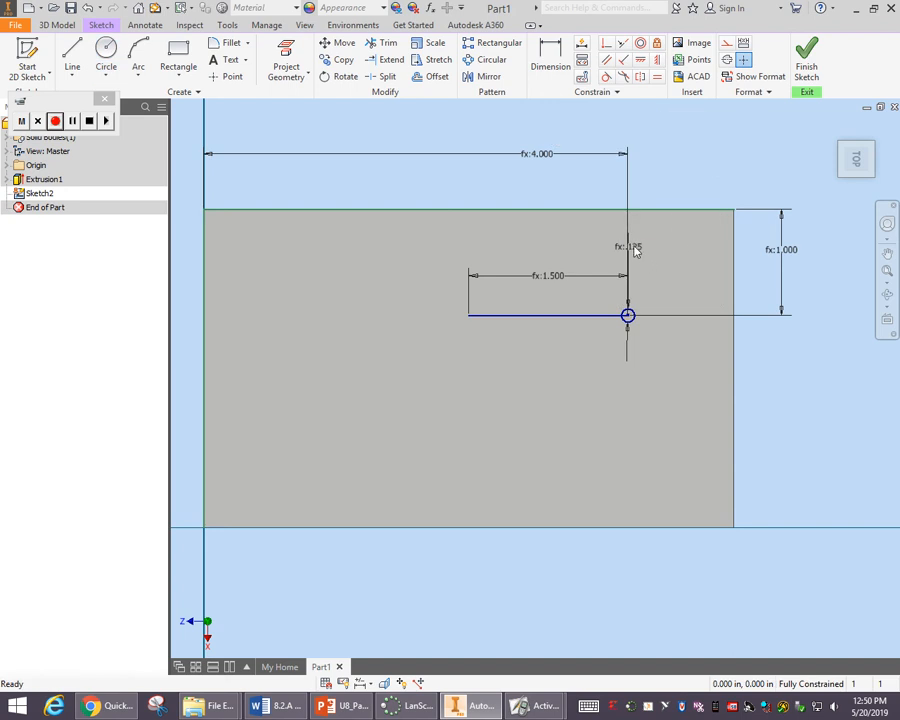
{"action": "double_click", "coordinate": [630, 247]}
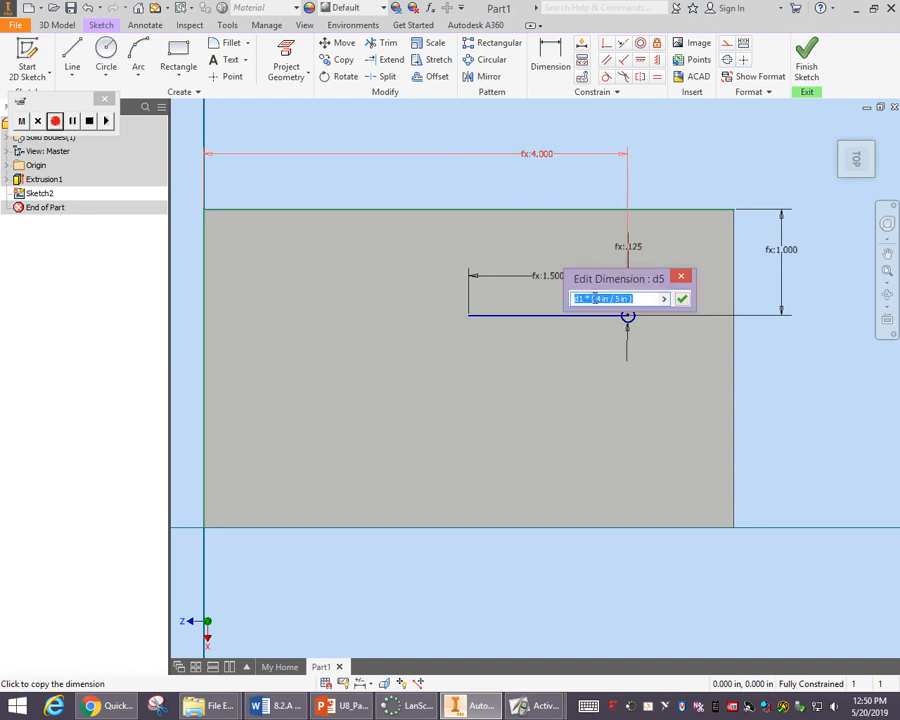
{"action": "left_click", "coordinate": [580, 300]}
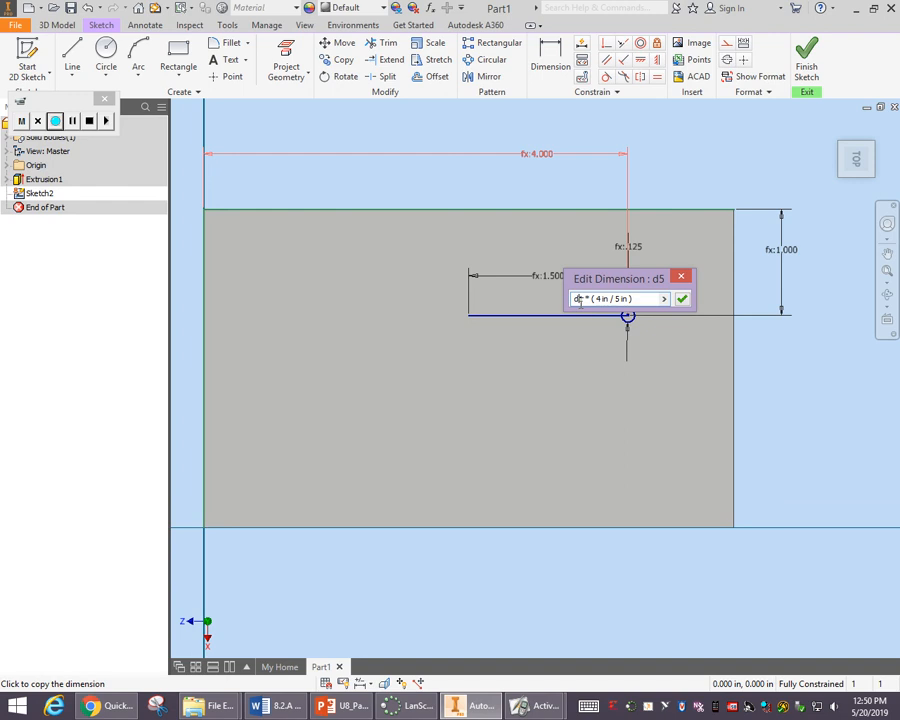
{"action": "left_click", "coordinate": [681, 276]}
- Set the diameter expression of the circle at the line's right endpoint to d2
{"action": "double_click", "coordinate": [627, 328]}
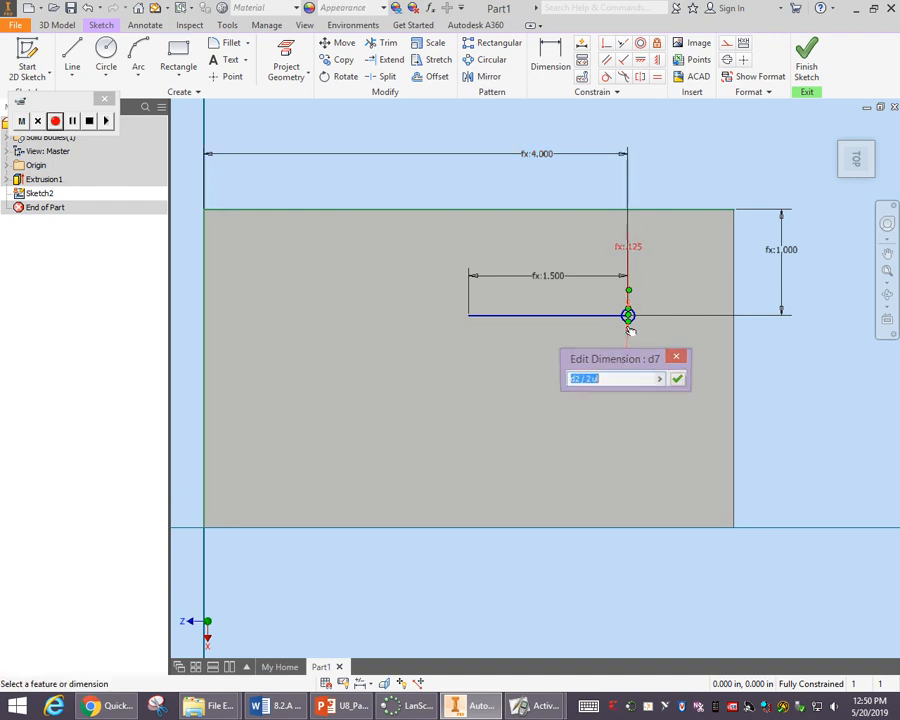
{"action": "left_click", "coordinate": [584, 379]}
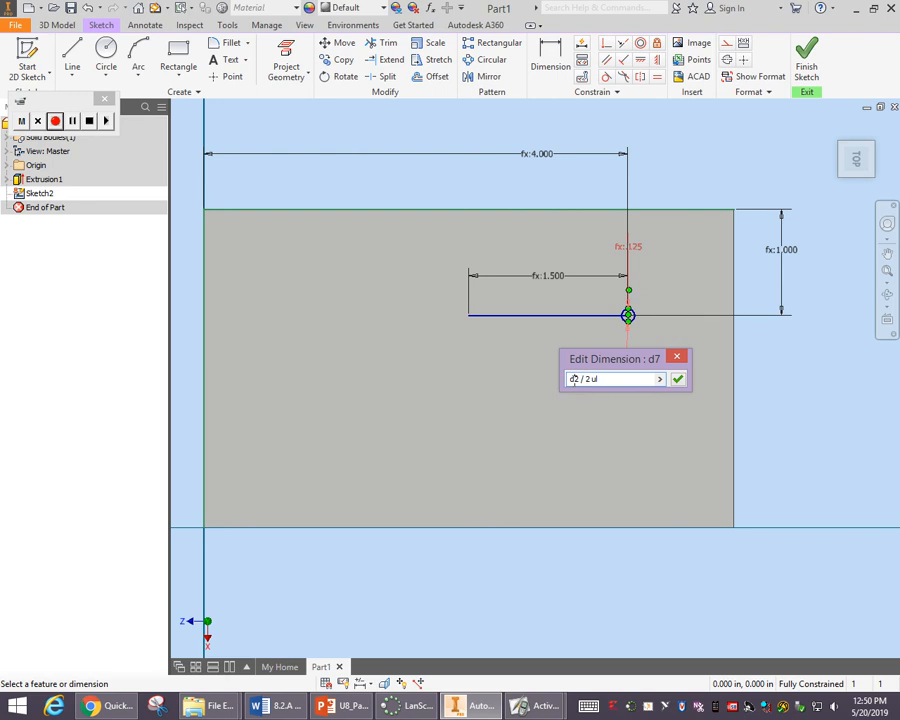
{"action": "left_click_drag", "start_coordinate": [598, 379], "coordinate": [583, 379]}
{"action": "key", "text": "BackSpace"}
{"action": "left_click", "coordinate": [670, 386]}
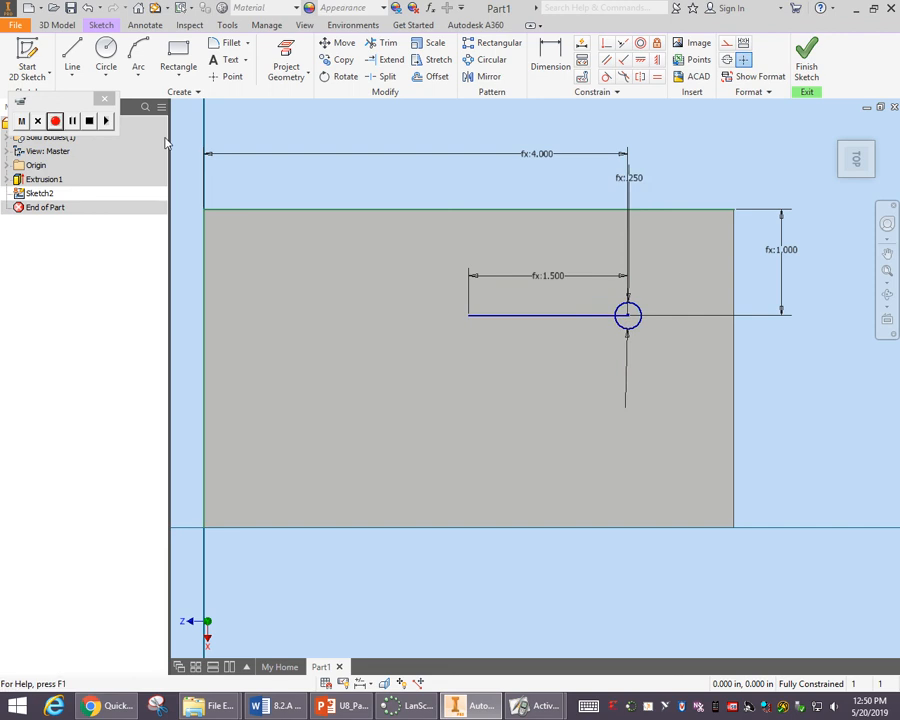
- Draw a second circle centred on the line's left endpoint, 0.250 in in diameter, aligned to match the right circle's size
{"action": "left_click", "coordinate": [118, 55]}
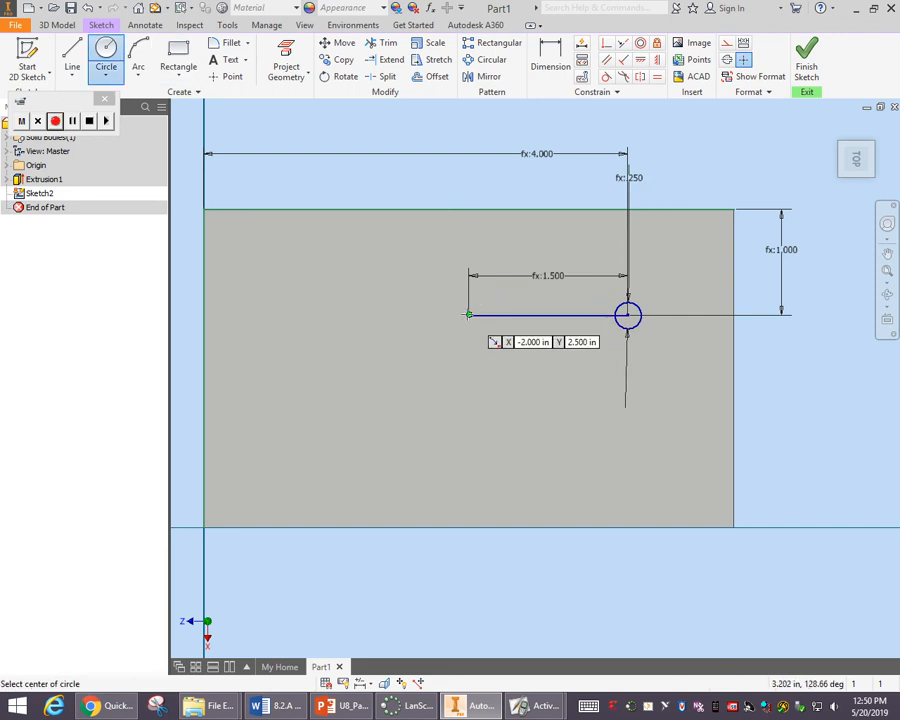
{"action": "left_click", "coordinate": [468, 315]}
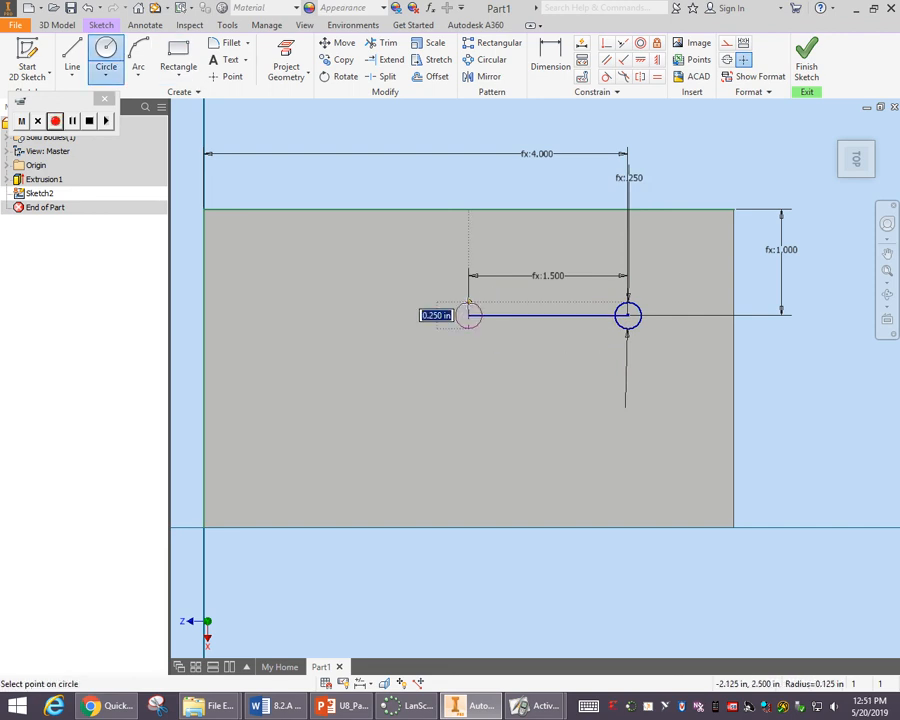
{"action": "left_click", "coordinate": [469, 302]}
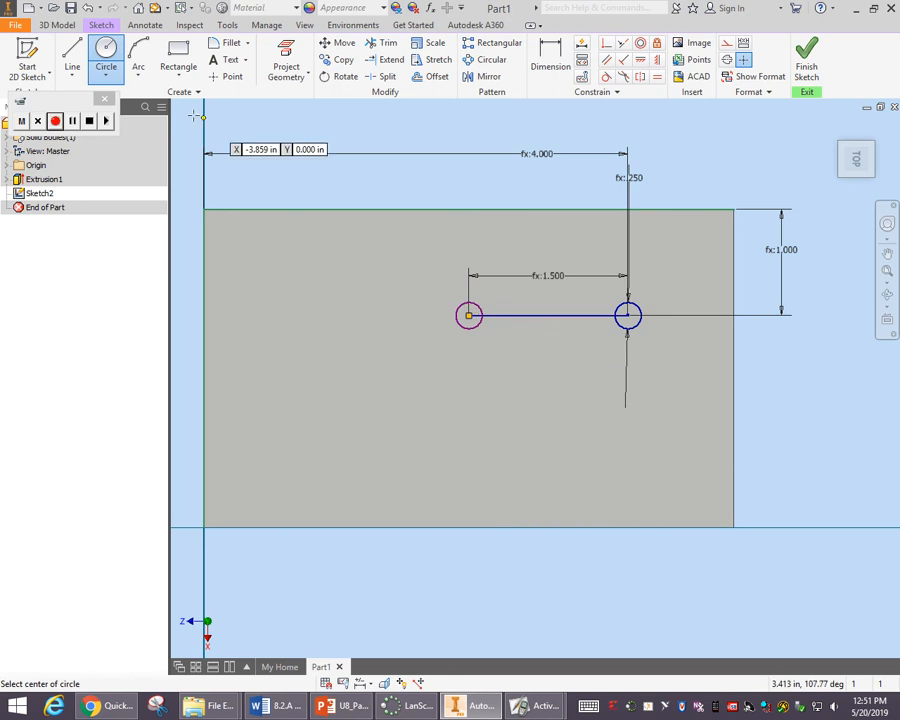
- Join the two circles with horizontal lines across their upper and lower points to close the slot outline, and finish the sketch
{"action": "left_click", "coordinate": [70, 50]}
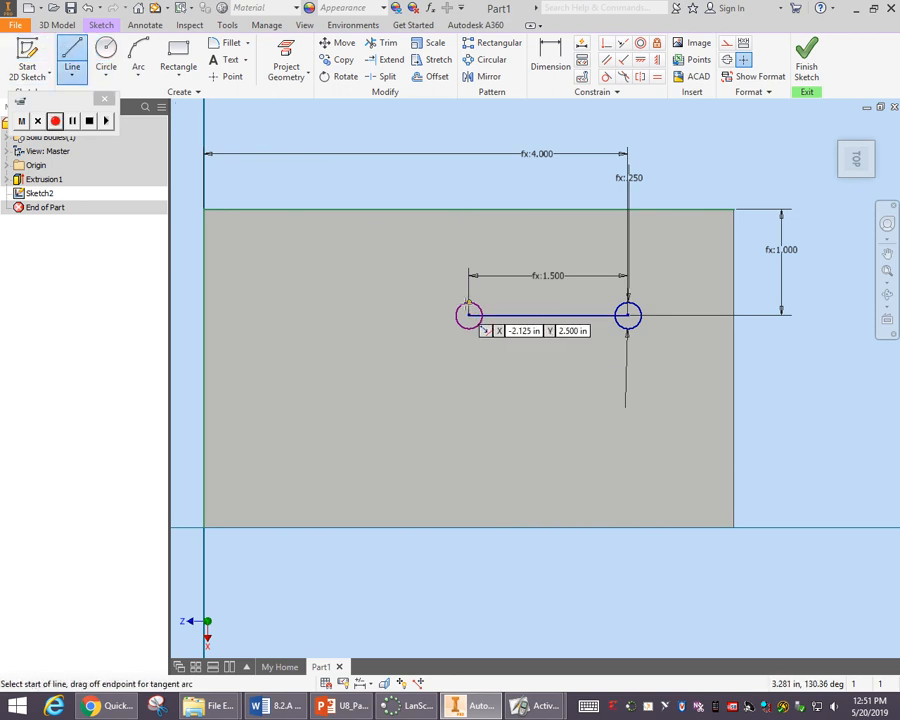
{"action": "left_click", "coordinate": [469, 314]}
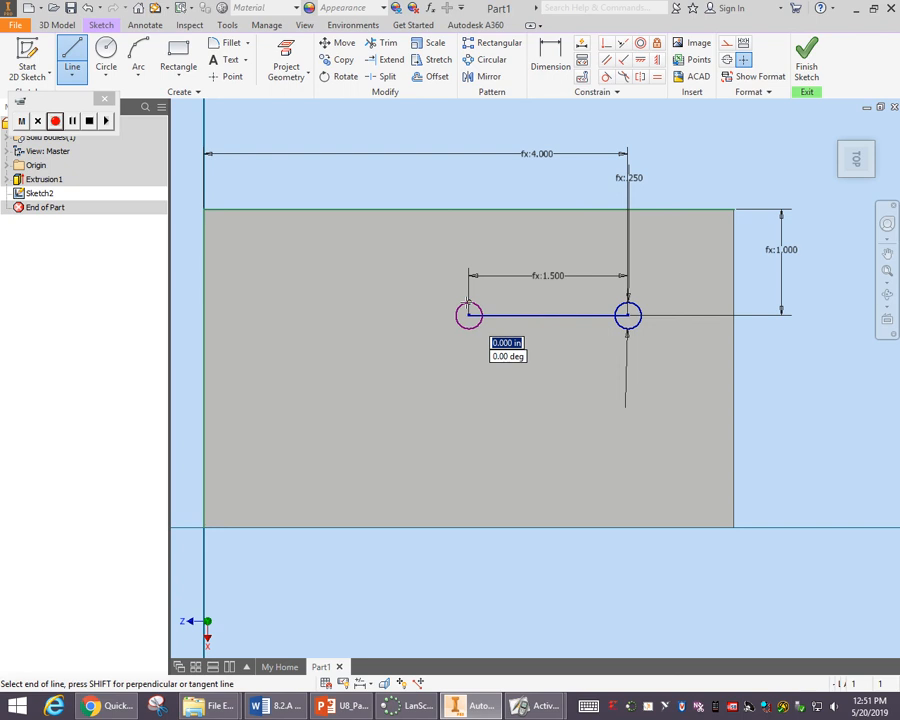
{"action": "double_click", "coordinate": [650, 326]}
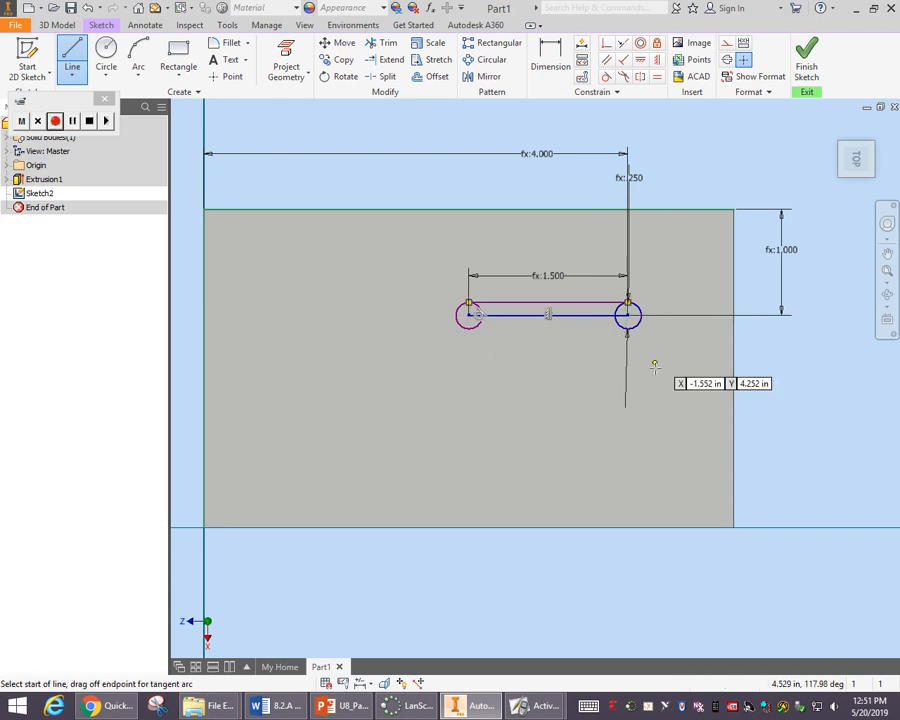
{"action": "left_click", "coordinate": [469, 314]}
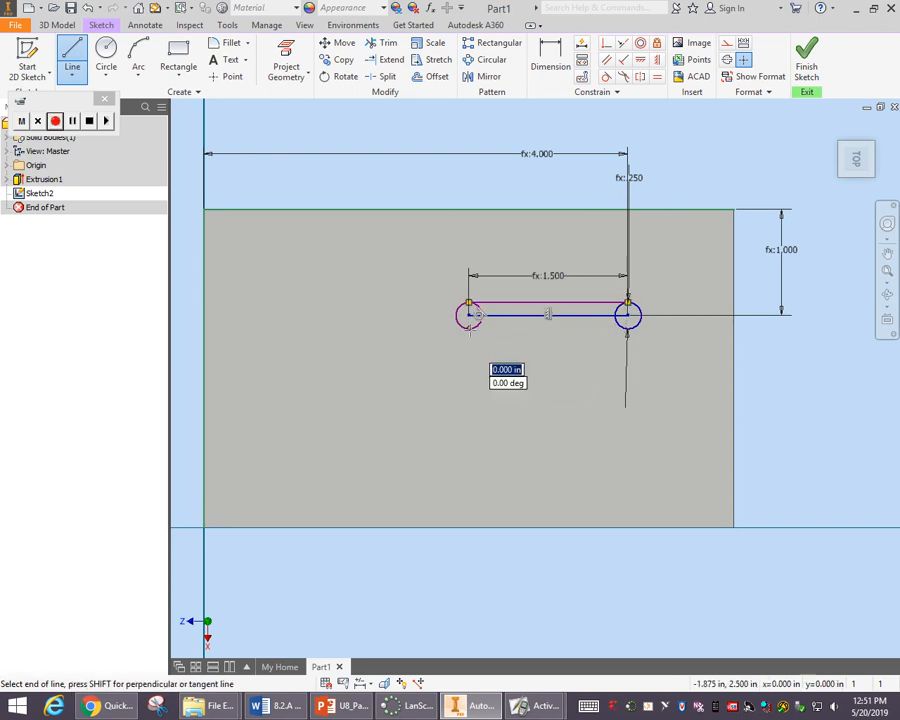
{"action": "double_click", "coordinate": [628, 320]}
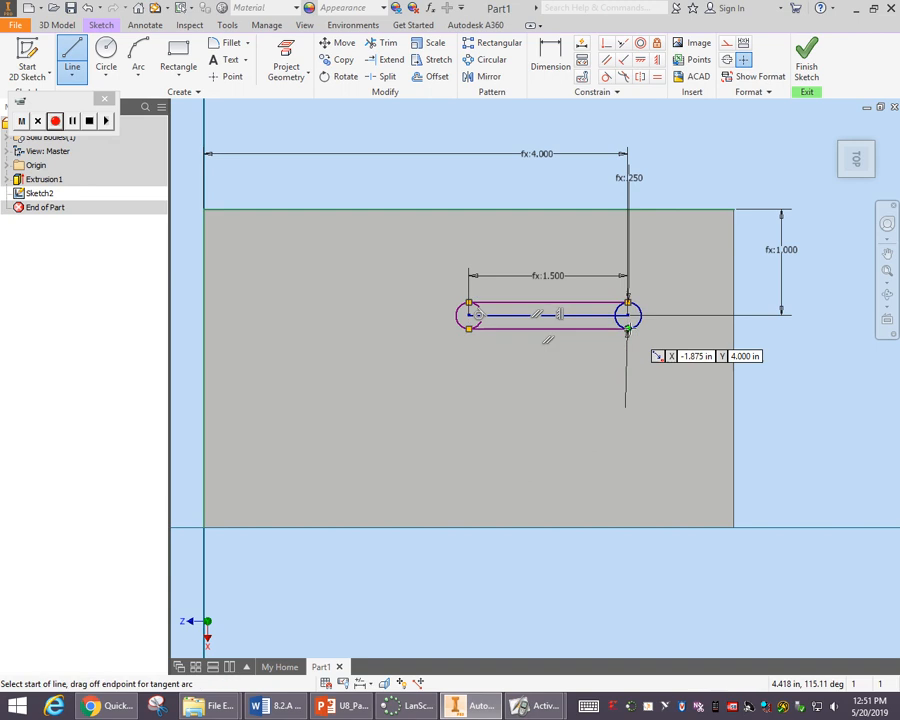
{"action": "left_click", "coordinate": [808, 58]}
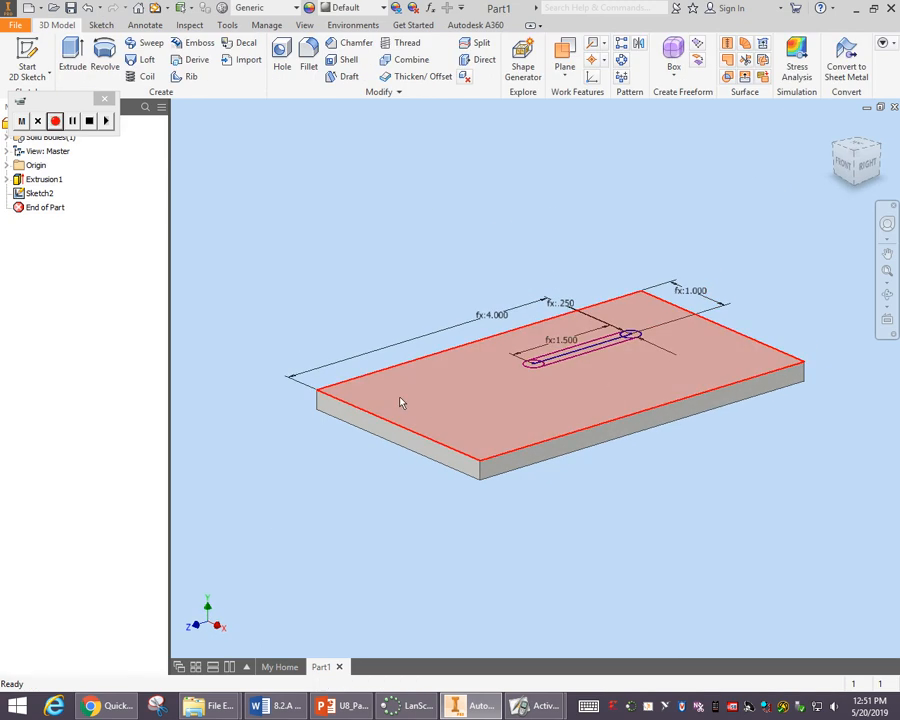
- Extrude the slot profile downward as a cut through the plate by a distance of d2 and return to the home view
{"action": "left_click", "coordinate": [71, 57]}
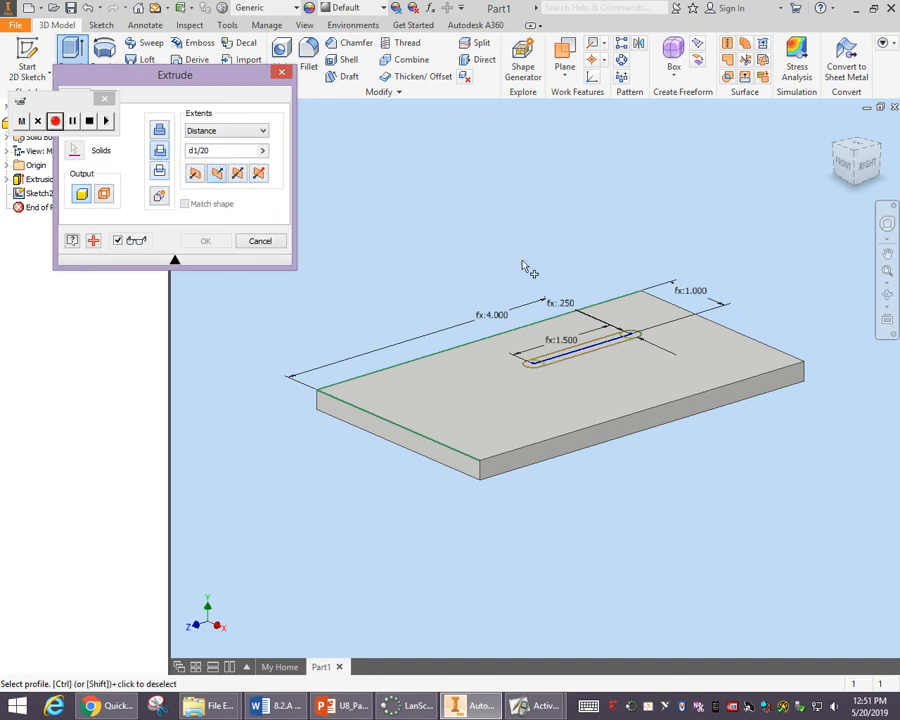
{"action": "left_click", "coordinate": [610, 349]}
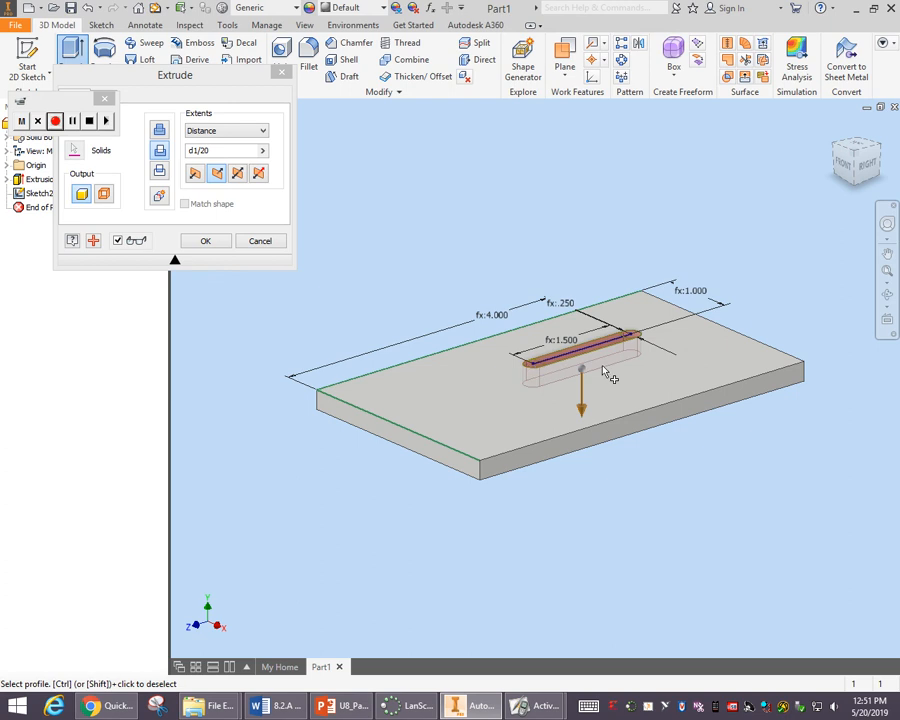
{"action": "scroll", "coordinate": [578, 370], "scroll_direction": "up", "scroll_amount": 1}
{"action": "scroll", "coordinate": [598, 368], "scroll_direction": "up", "scroll_amount": 5}
{"action": "scroll", "coordinate": [596, 368], "scroll_direction": "down", "scroll_amount": 2}
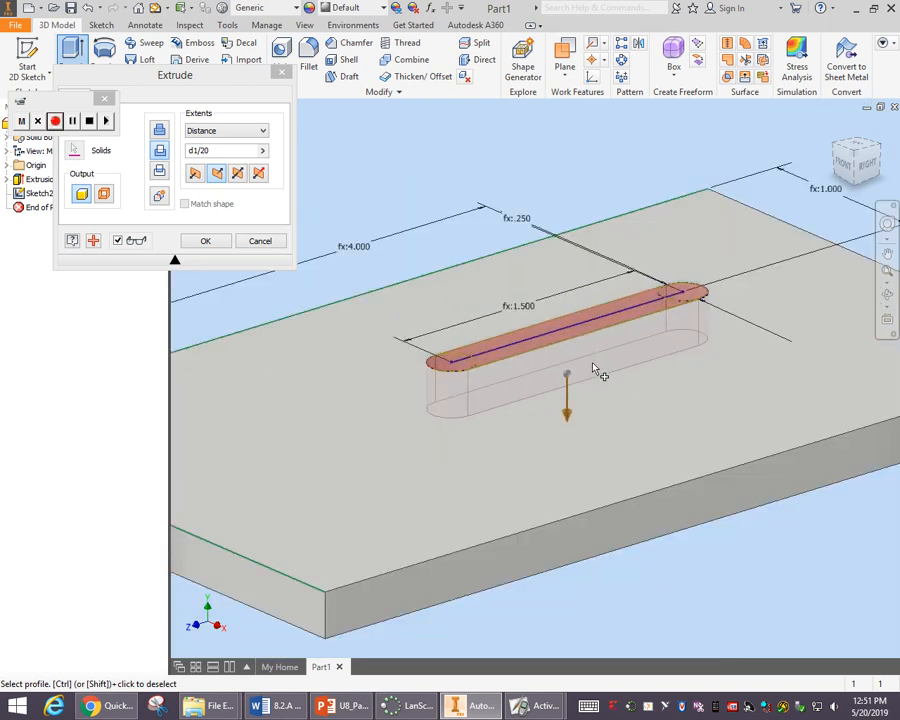
{"action": "left_click", "coordinate": [212, 150]}
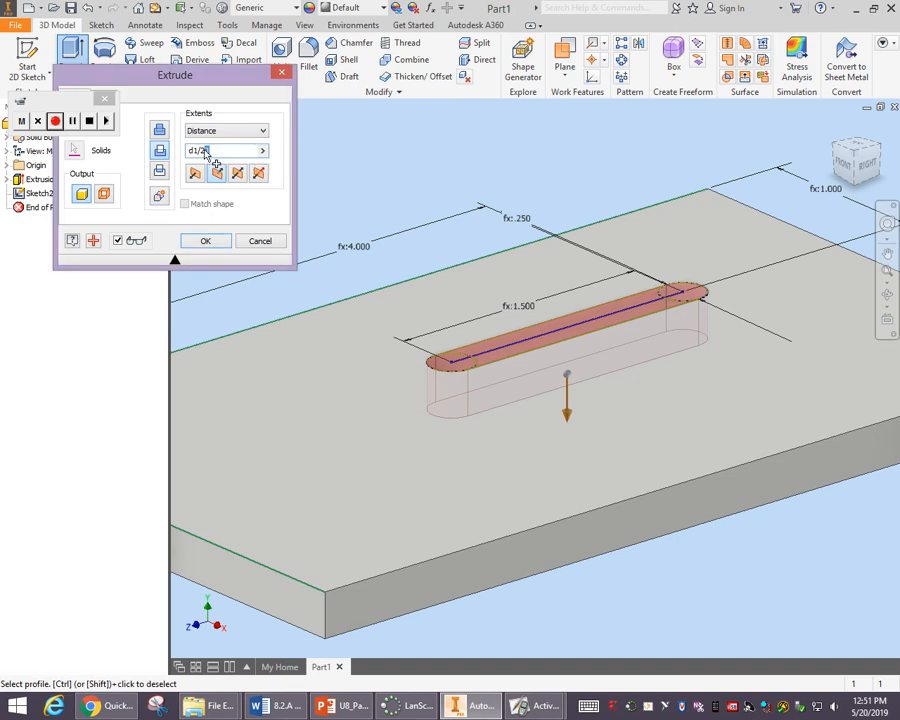
{"action": "type", "text": "d2"}
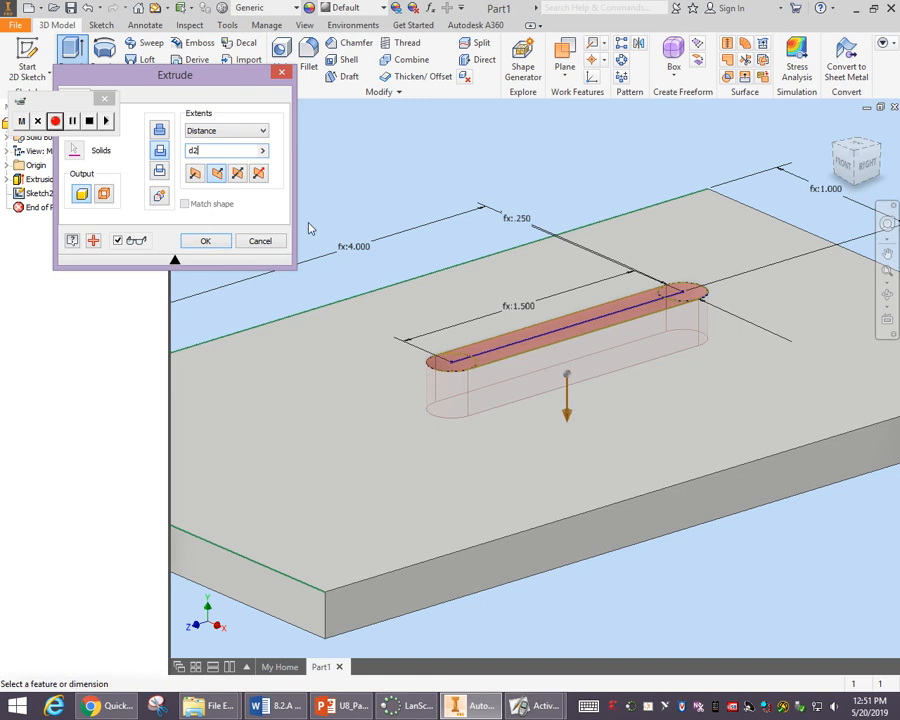
{"action": "left_click", "coordinate": [210, 242]}
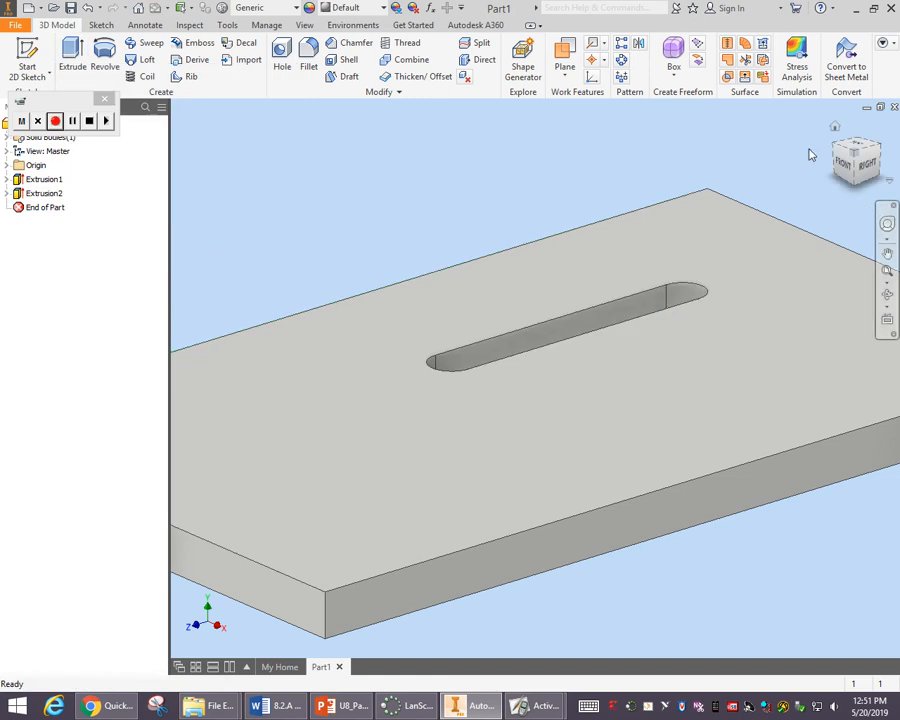
{"action": "left_click", "coordinate": [835, 128]}
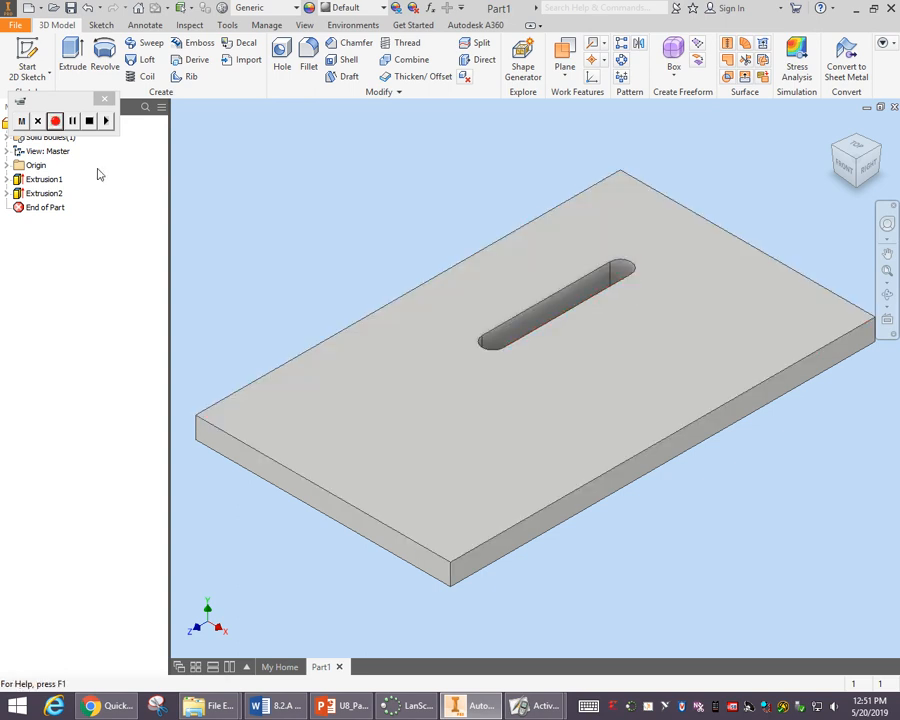
- Edit the slot's sketch, set the end circle's diameter expression to d2*2, and finish the sketch
{"action": "left_click", "coordinate": [7, 193]}
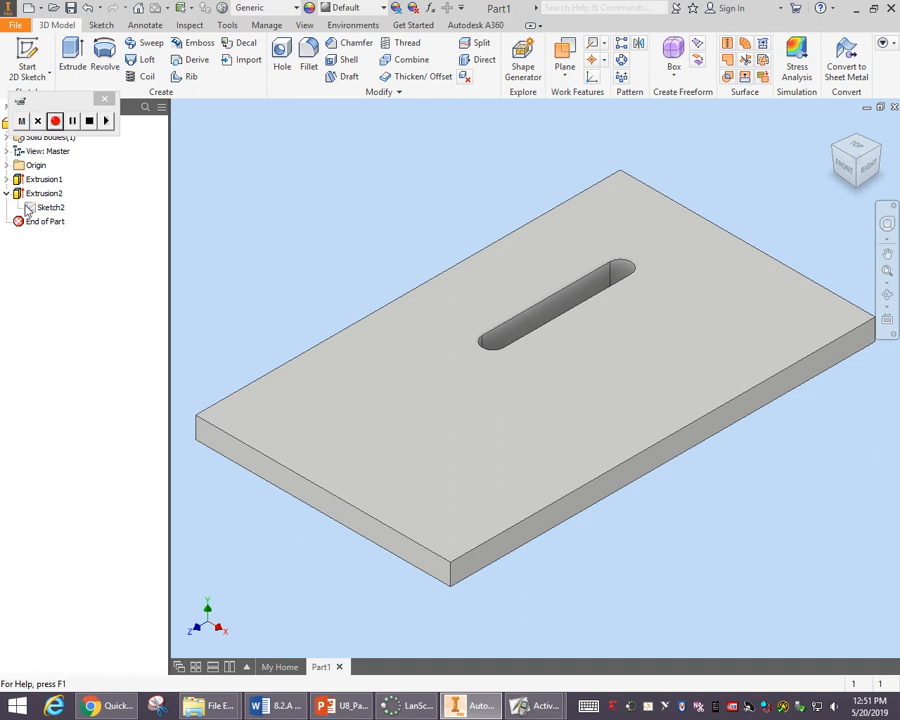
{"action": "double_click", "coordinate": [30, 207]}
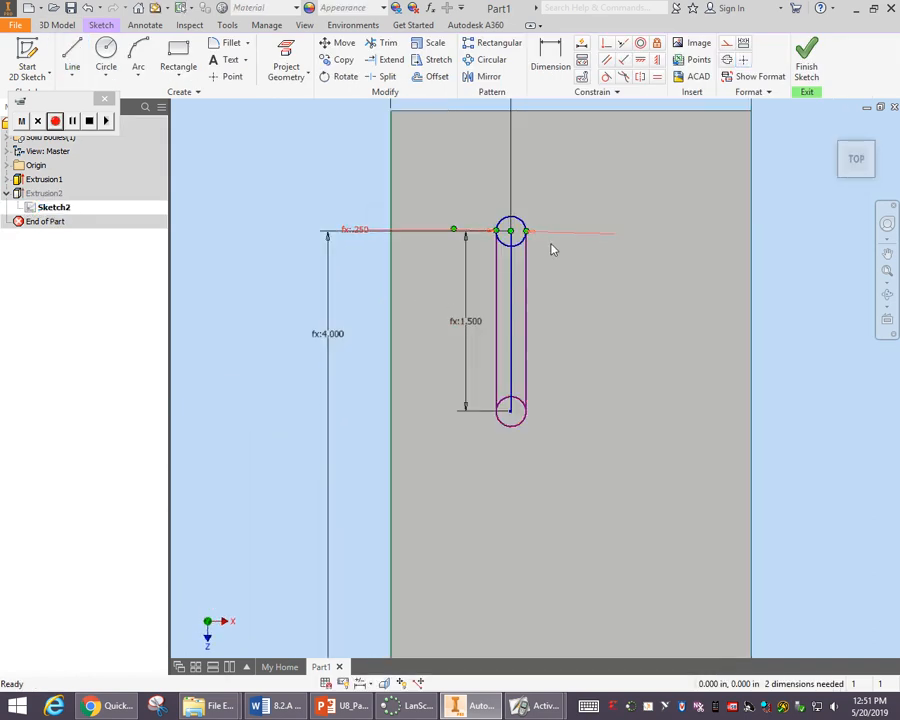
{"action": "double_click", "coordinate": [539, 237]}
{"action": "left_click", "coordinate": [516, 284]}
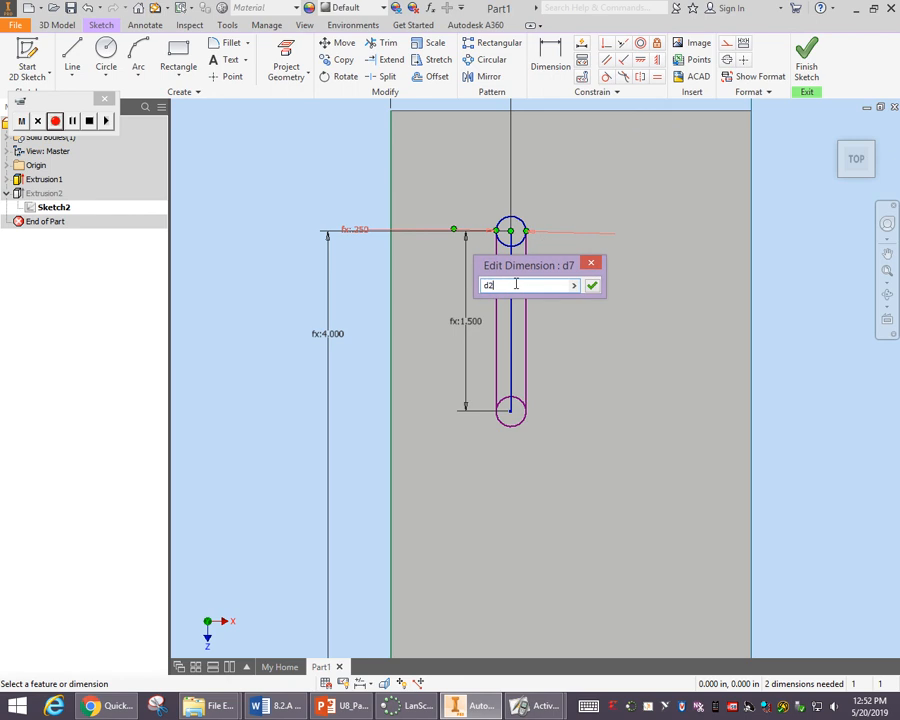
{"action": "type", "text": "*2"}
{"action": "key", "text": "Return"}
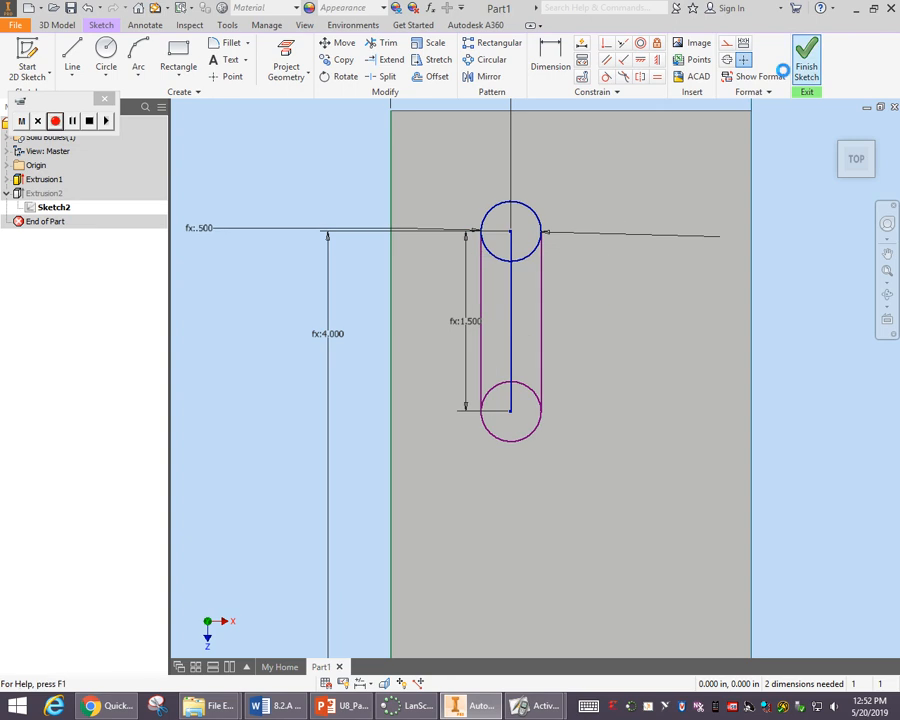
{"action": "left_click", "coordinate": [797, 69]}
{"action": "left_click", "coordinate": [74, 122]}
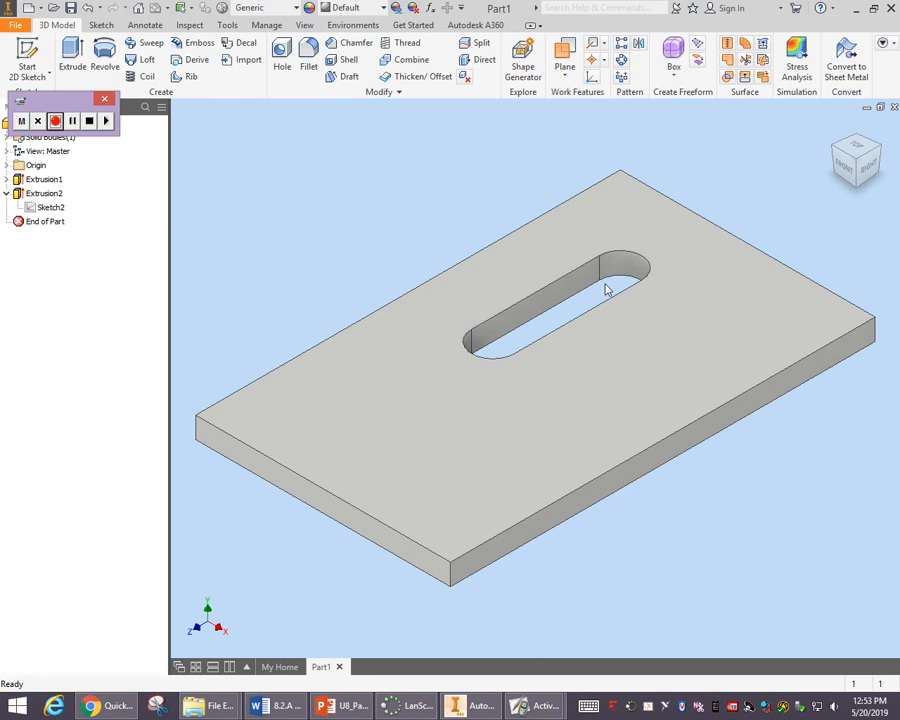
- Reopen the slot's sketch, inspect the end circle's diameter expression, and finish the sketch
{"action": "double_click", "coordinate": [31, 209]}
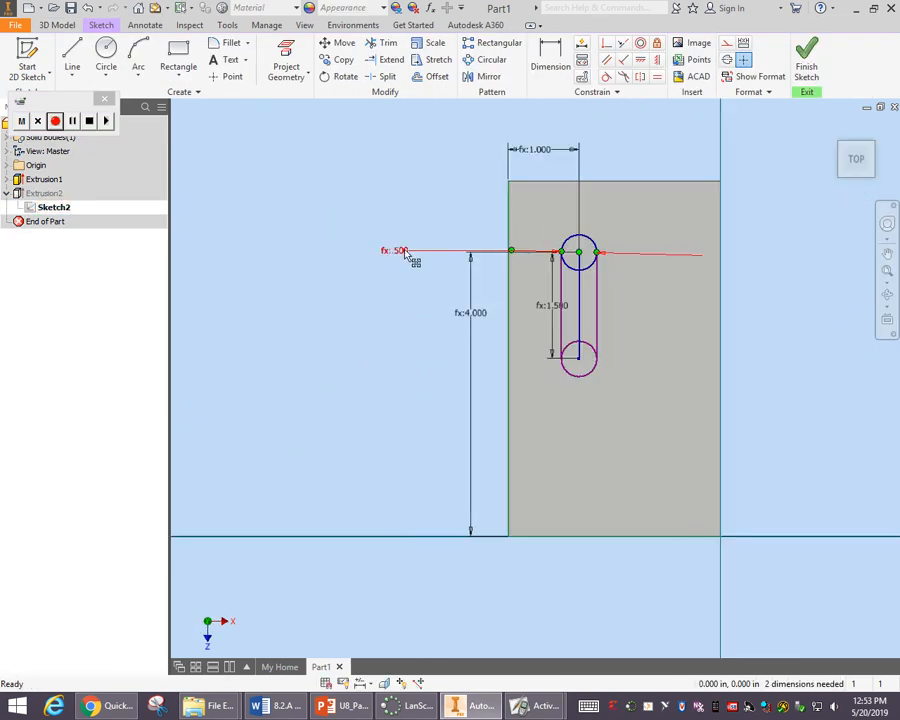
{"action": "double_click", "coordinate": [401, 252]}
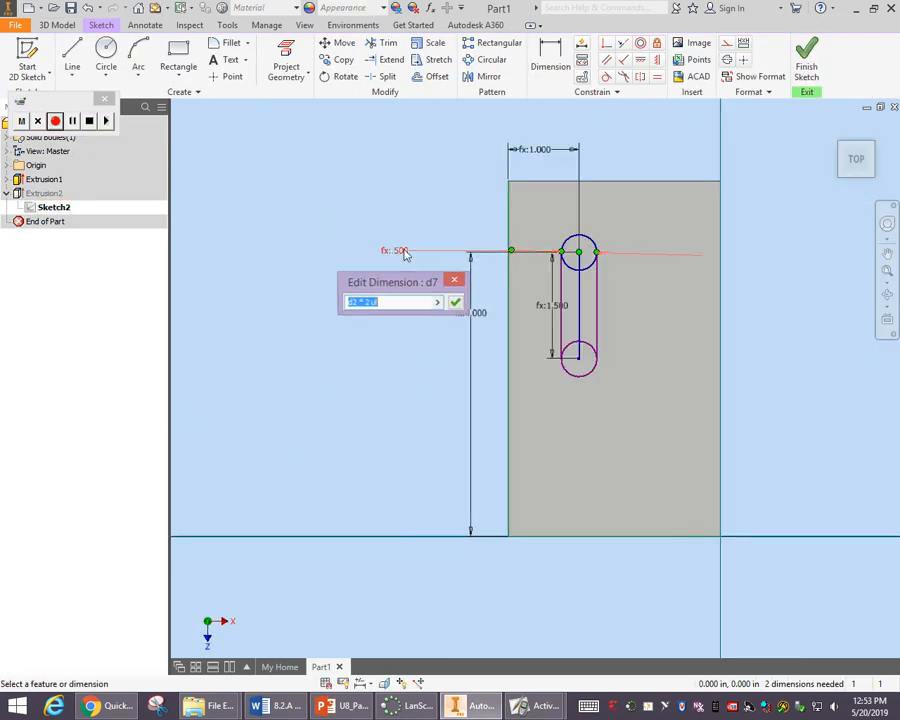
{"action": "left_click", "coordinate": [456, 301]}
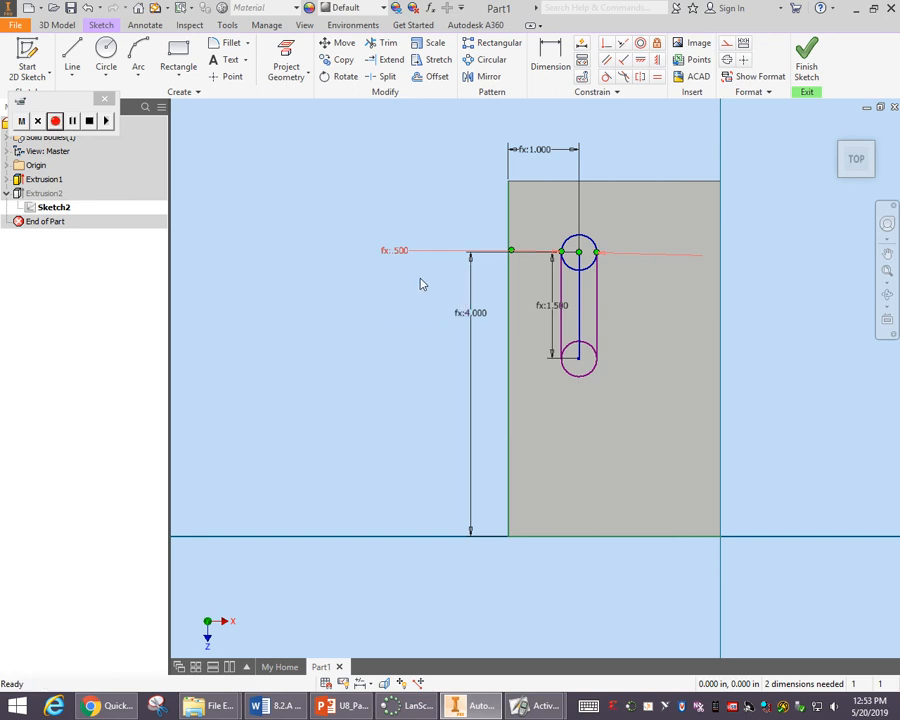
{"action": "left_click", "coordinate": [806, 64]}
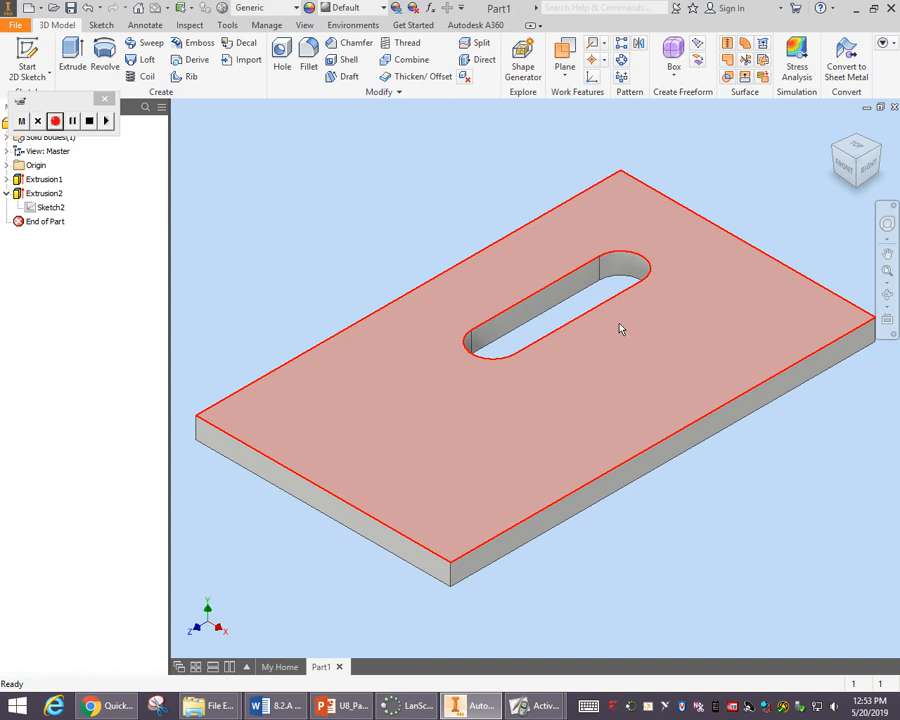
- Start a sketch on the plate's top face and draw a circle about 0.39 in in diameter near the corner diagonally opposite the slot
{"action": "mouse_move", "coordinate": [643, 350]}
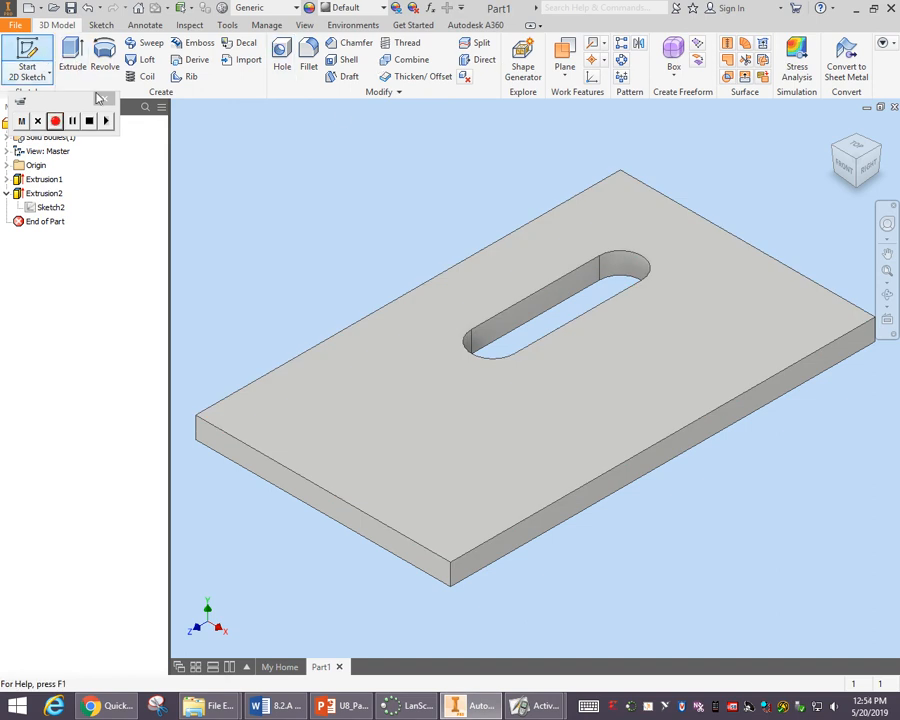
{"action": "left_click", "coordinate": [28, 62]}
{"action": "left_click", "coordinate": [449, 423]}
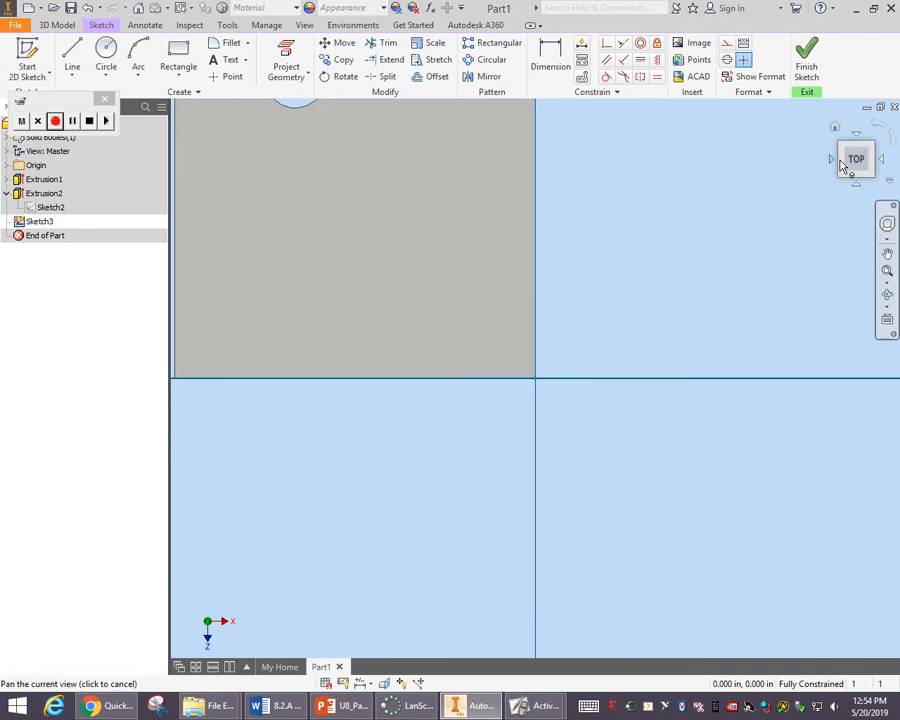
{"action": "left_click", "coordinate": [886, 136]}
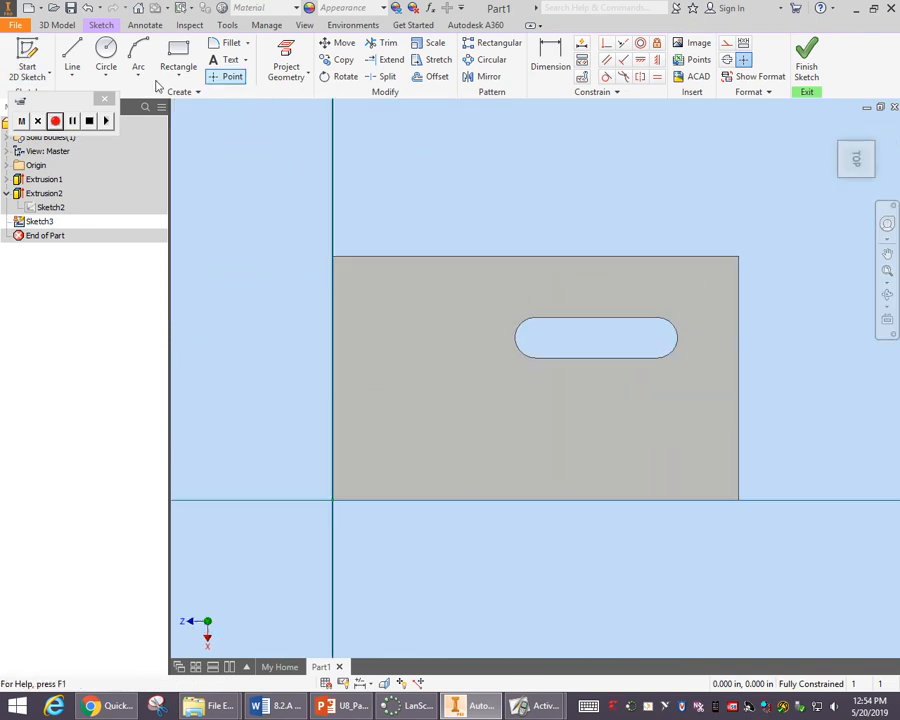
{"action": "left_click", "coordinate": [105, 60]}
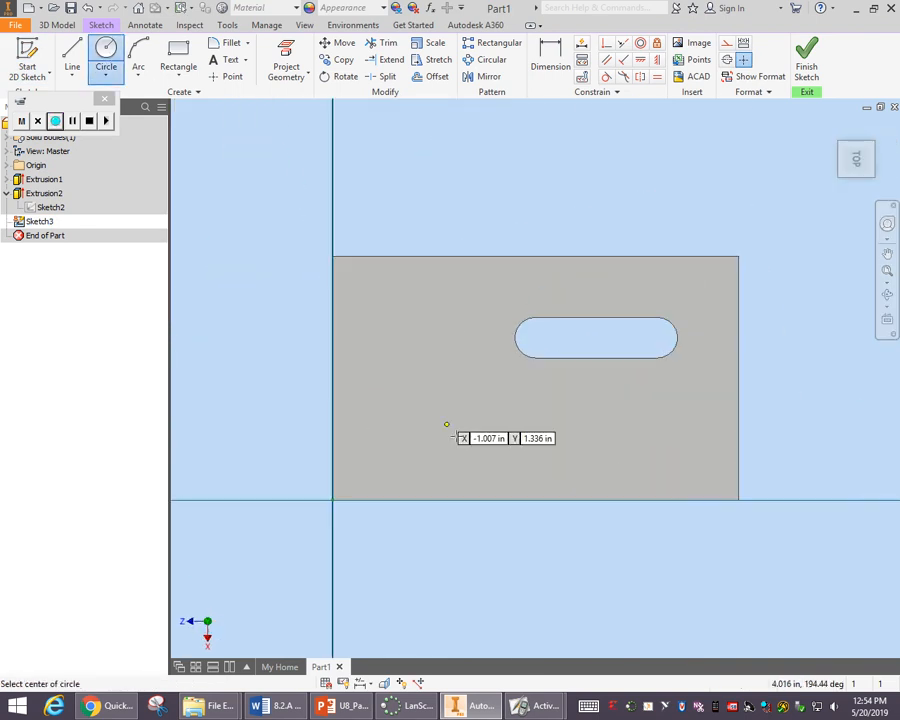
{"action": "left_click", "coordinate": [392, 456]}
{"action": "left_click", "coordinate": [400, 440]}
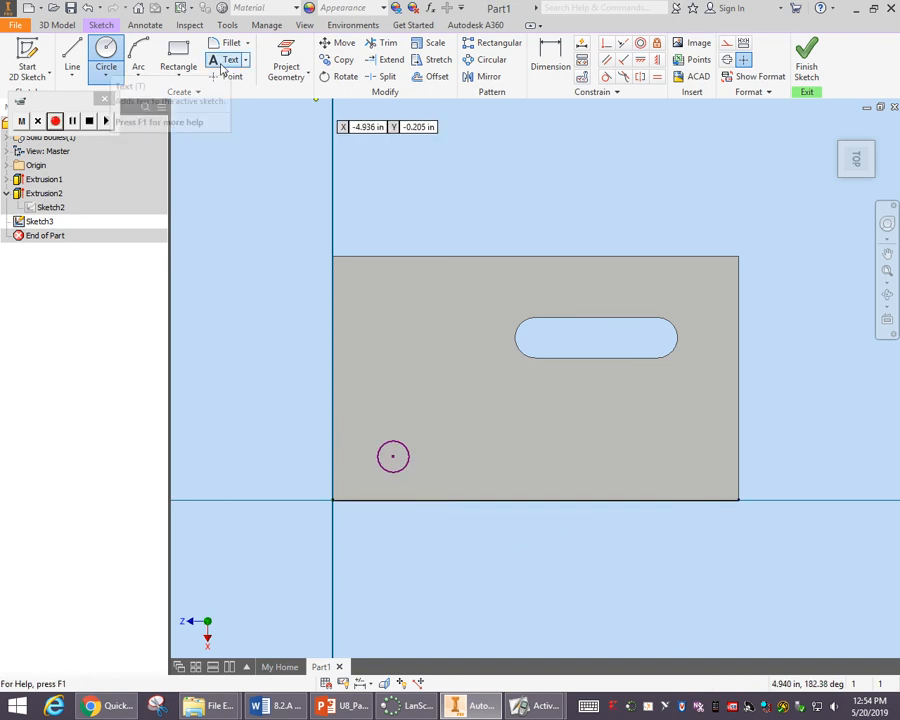
- Dimension the circle's centre from the plate's nearest short edge with the expression d1/4
{"action": "left_click", "coordinate": [550, 55]}
{"action": "left_click", "coordinate": [336, 390]}
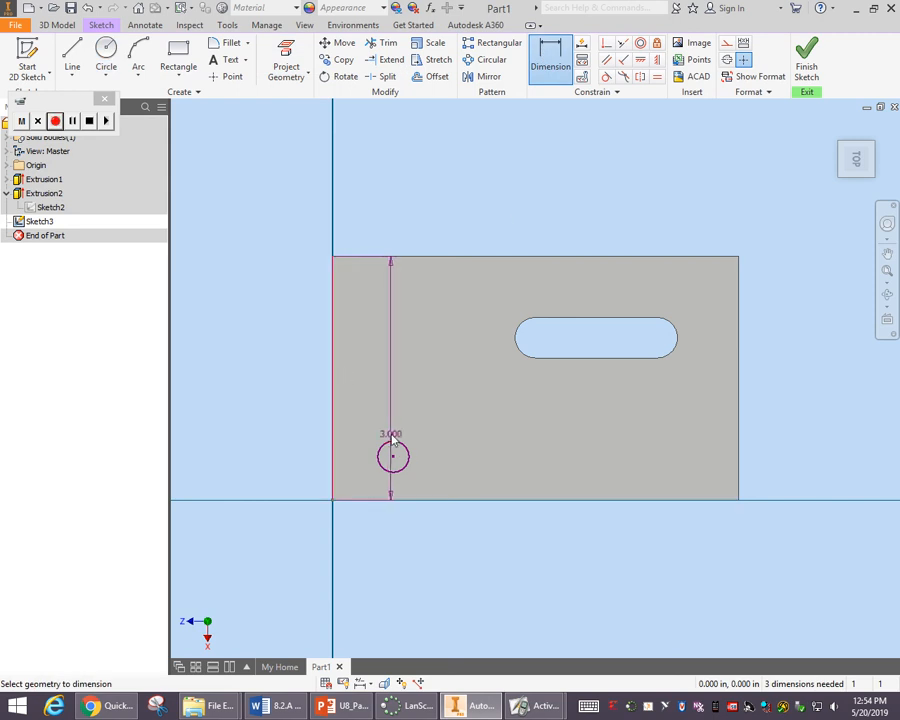
{"action": "left_click", "coordinate": [394, 448]}
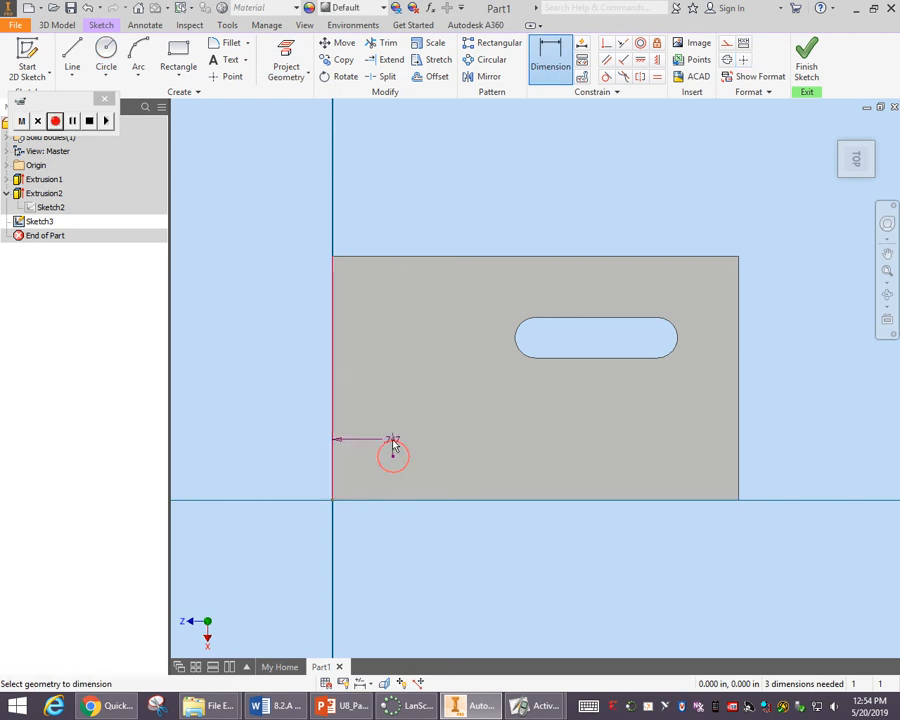
{"action": "left_click", "coordinate": [383, 210]}
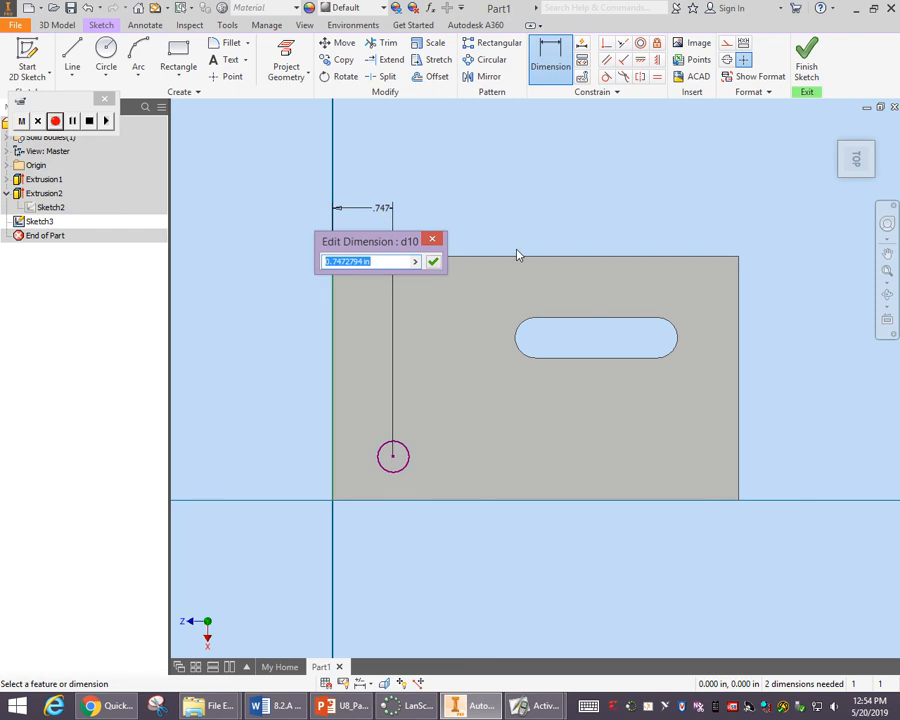
{"action": "type", "text": "d1/4"}
{"action": "key", "text": "Return"}
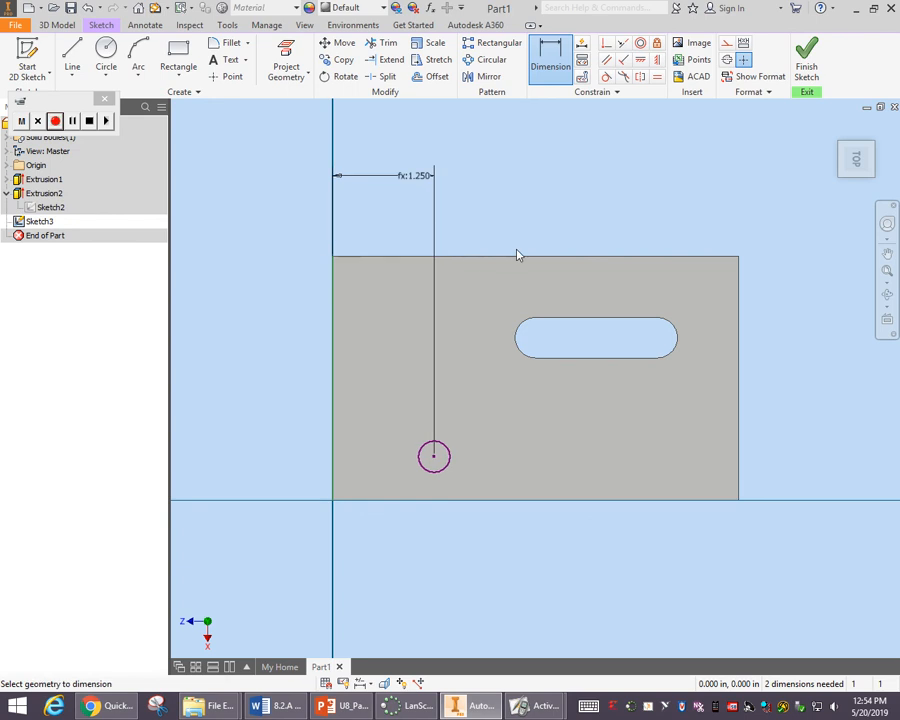
- Dimension the circle's centre from the long edge on the slot's side with the expression d0*(2/3)
{"action": "left_click", "coordinate": [425, 457]}
{"action": "left_click", "coordinate": [417, 258]}
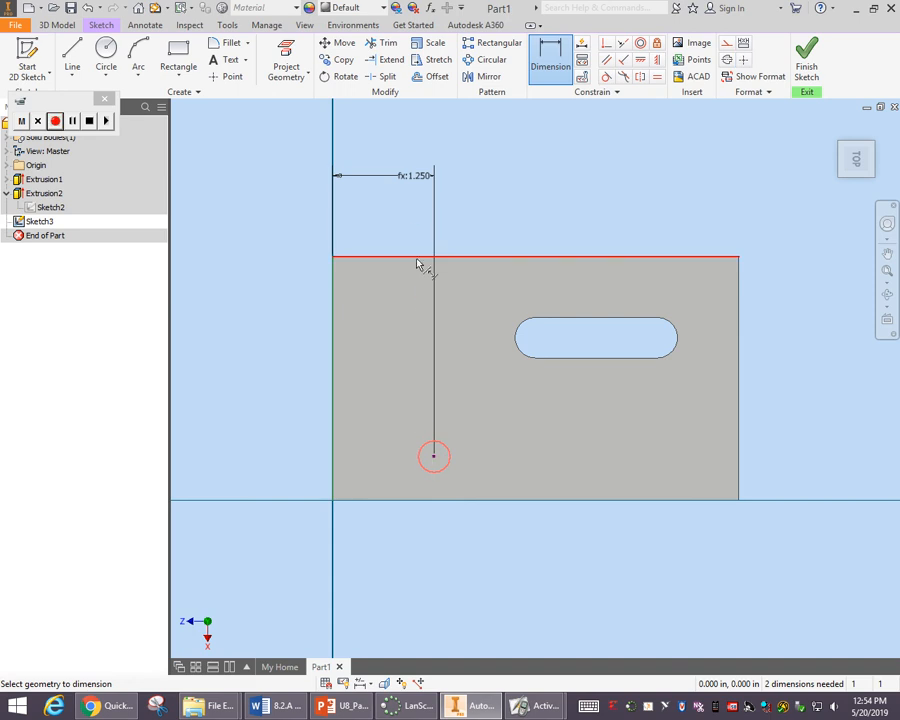
{"action": "left_click", "coordinate": [281, 310]}
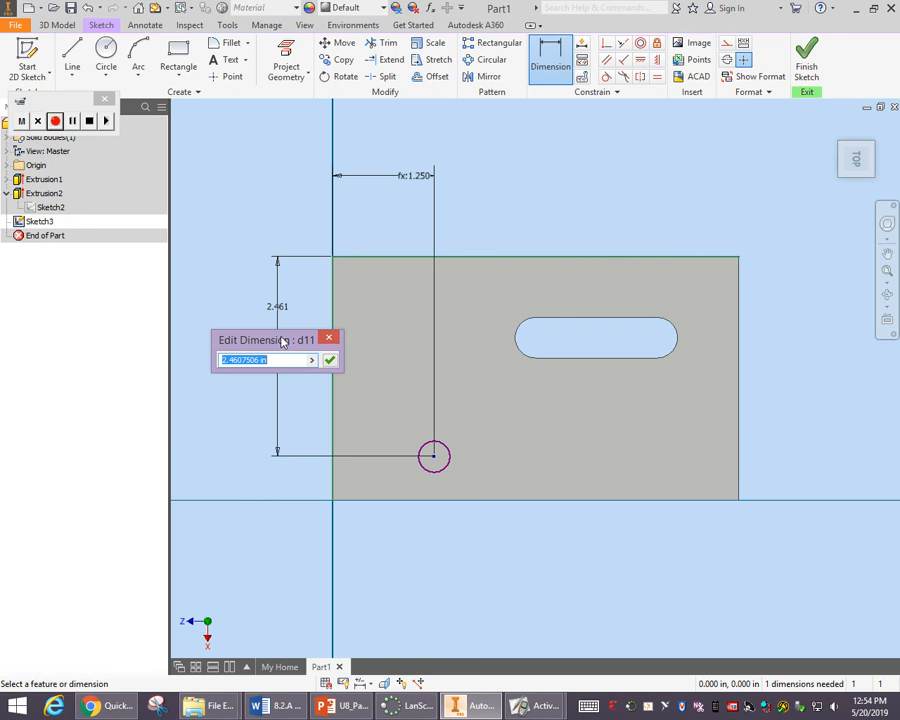
{"action": "type", "text": "d0(2/3"}
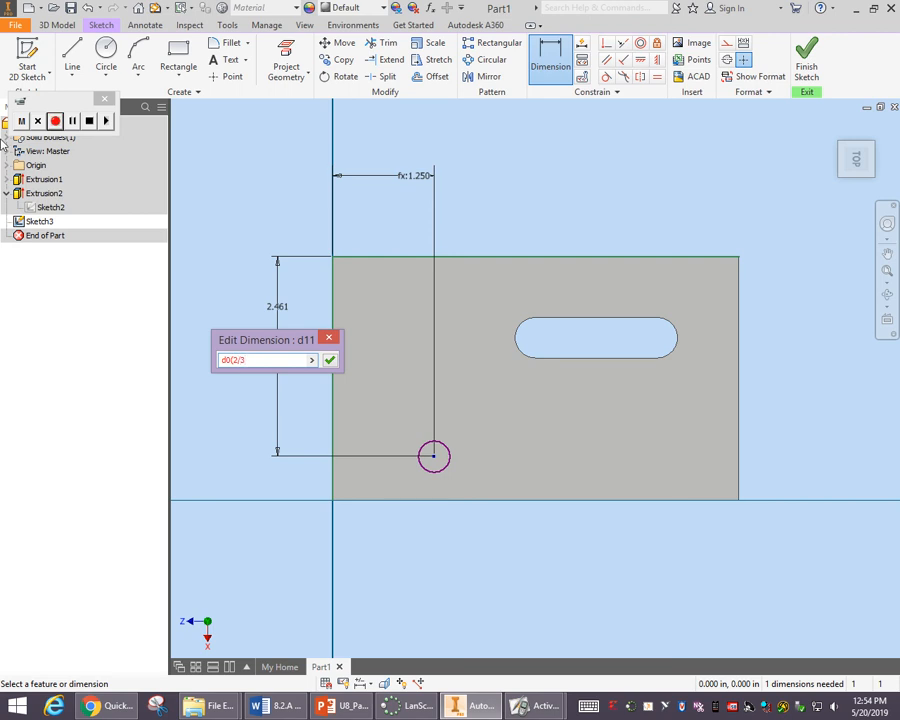
{"action": "type", "text": ")"}
{"action": "left_click", "coordinate": [232, 360]}
{"action": "type", "text": "*"}
{"action": "left_click", "coordinate": [330, 359]}
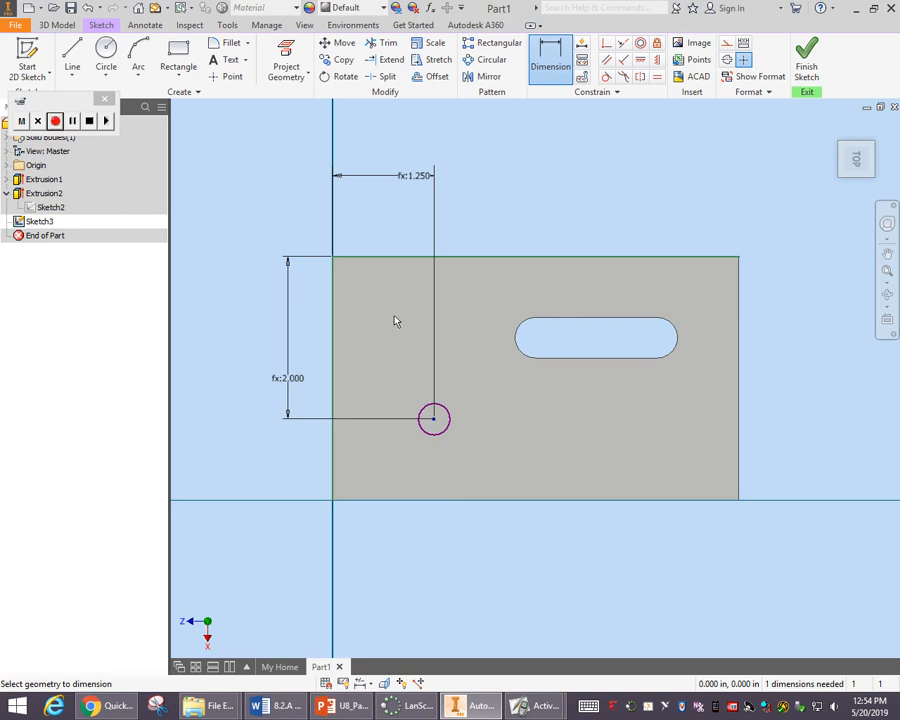
- Dimension the circle's diameter with the expression 2*d7
{"action": "left_click", "coordinate": [445, 432]}
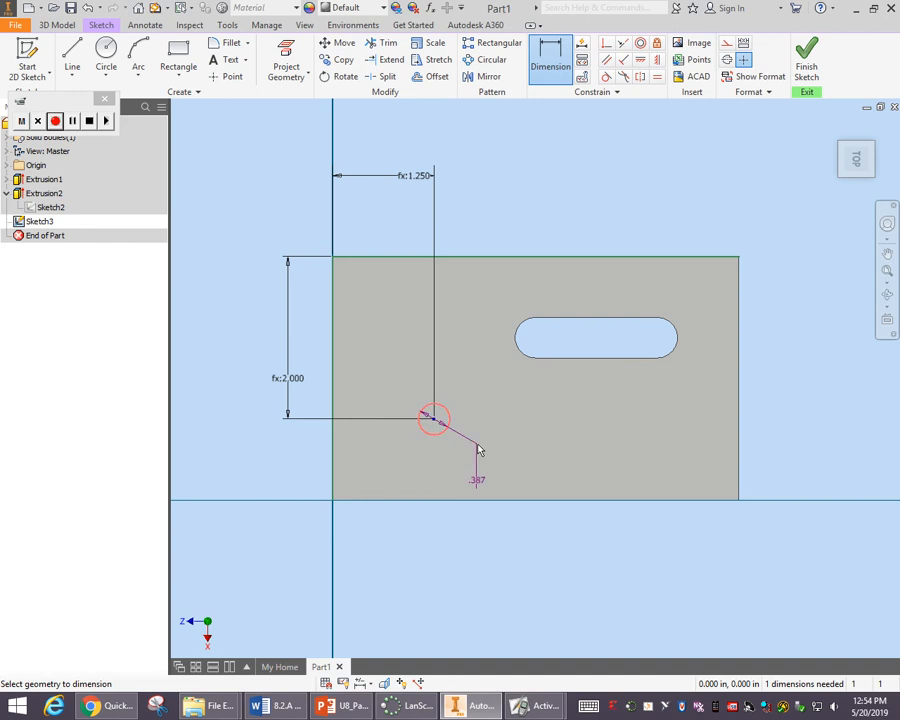
{"action": "left_click", "coordinate": [479, 450]}
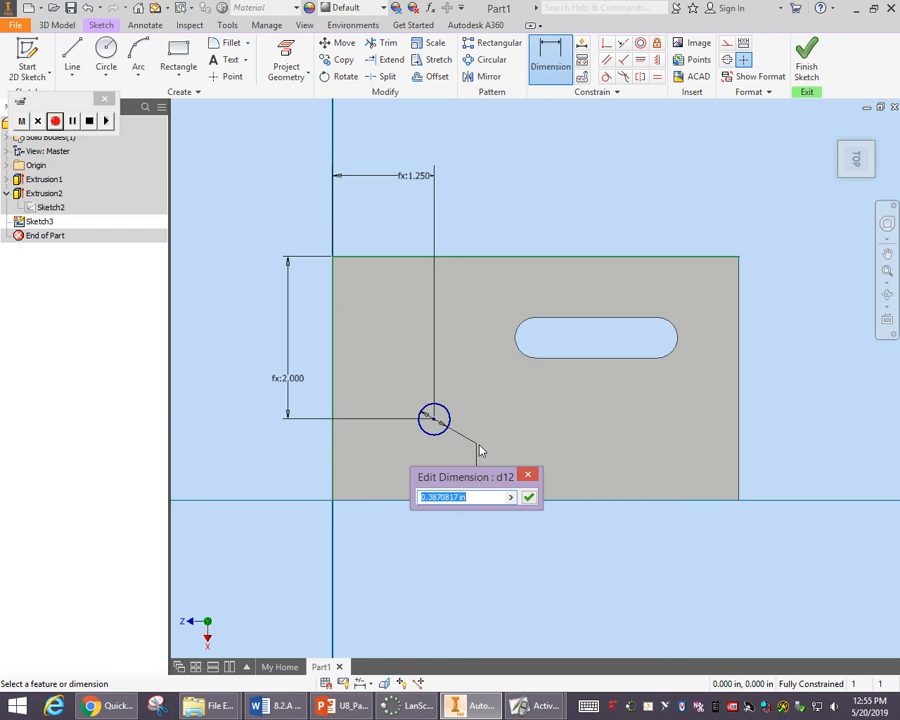
{"action": "type", "text": "2*d7"}
{"action": "key", "text": "Return"}
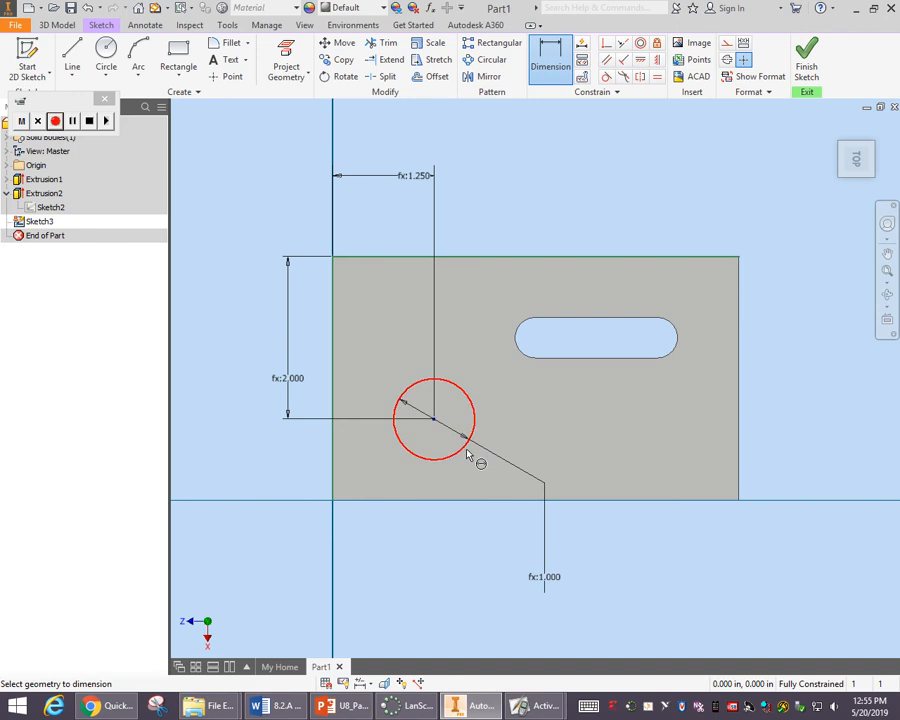
- Set the circle's diameter expression to d7 and finish the sketch
{"action": "key", "text": "Escape"}
{"action": "double_click", "coordinate": [551, 579]}
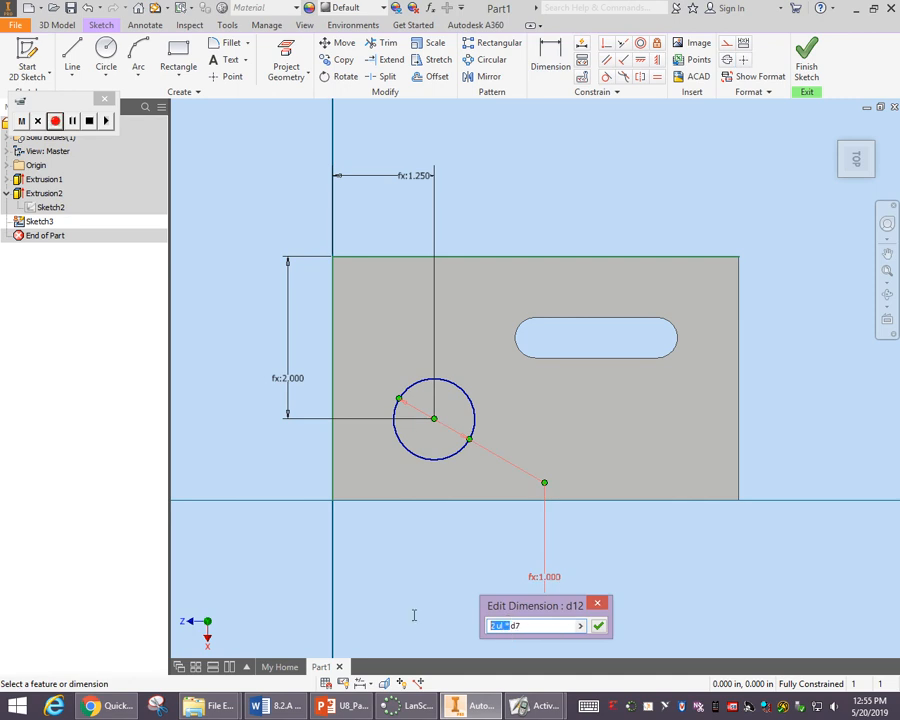
{"action": "key", "text": "BackSpace"}
{"action": "key", "text": "Return"}
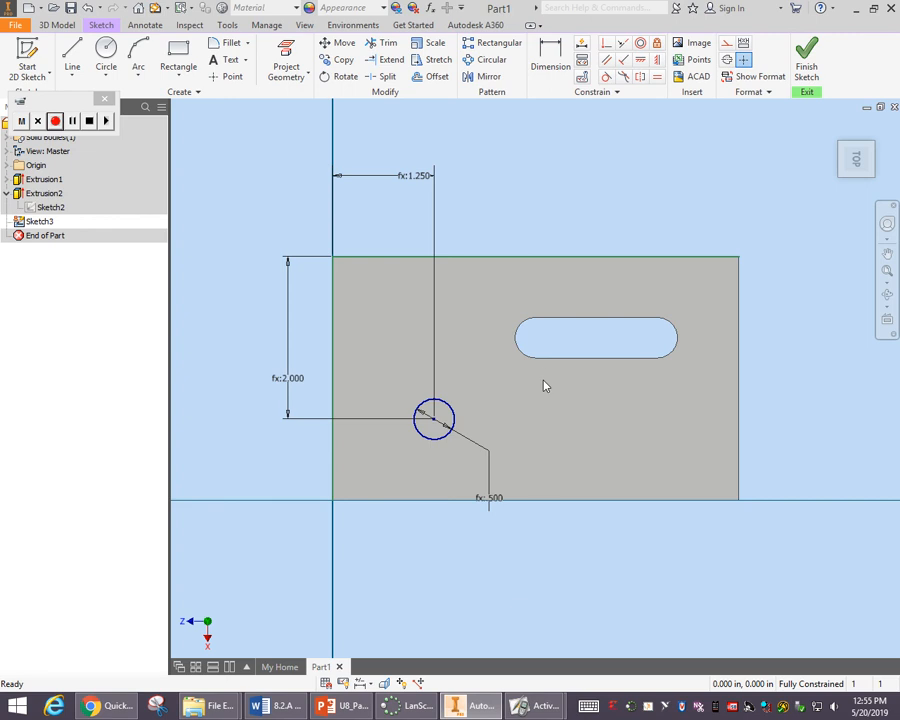
{"action": "left_click", "coordinate": [807, 62]}
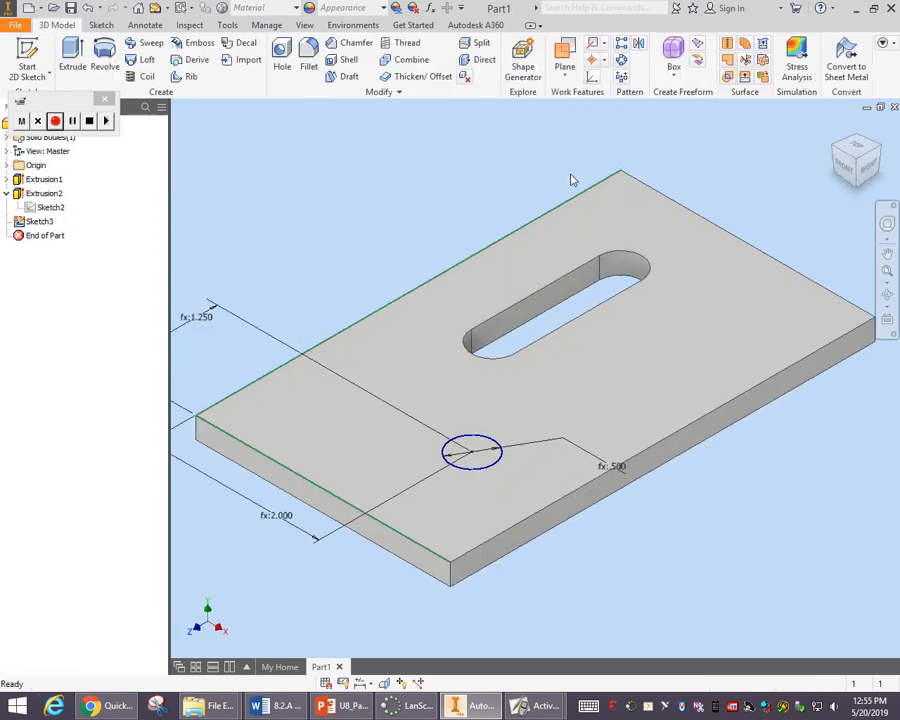
- Extrude the circle downward as a cut through the plate by a distance of d8
{"action": "left_click", "coordinate": [72, 52]}
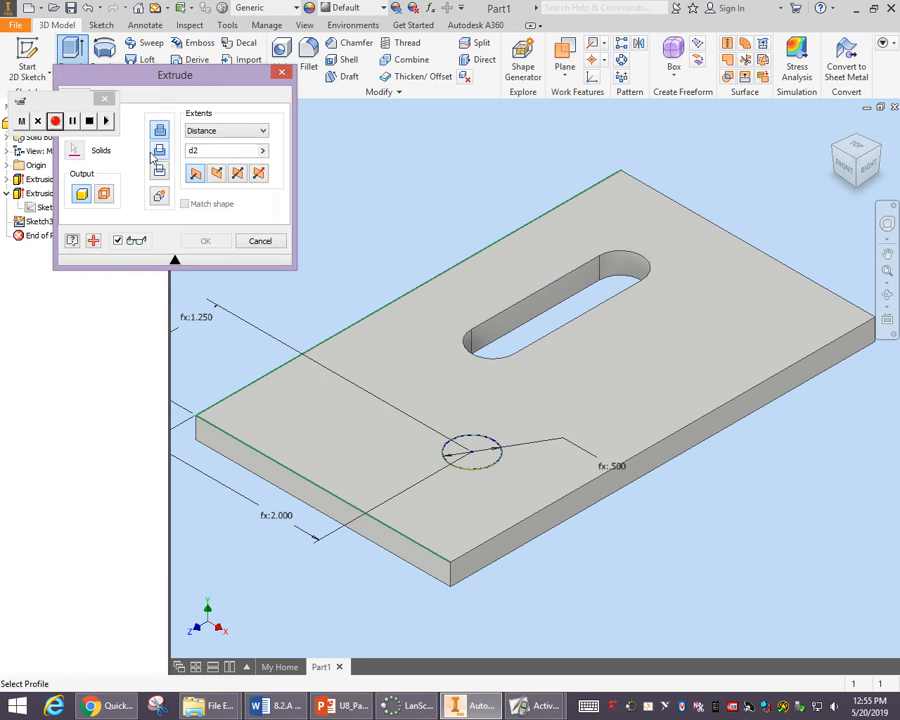
{"action": "left_click", "coordinate": [462, 455]}
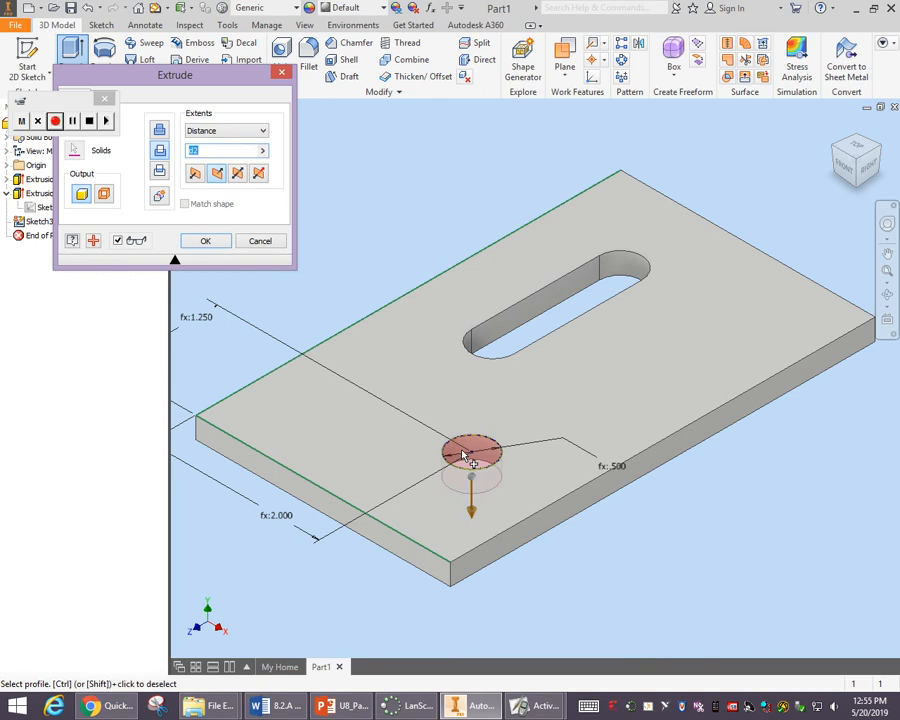
{"action": "type", "text": "d8"}
{"action": "left_click", "coordinate": [204, 240]}
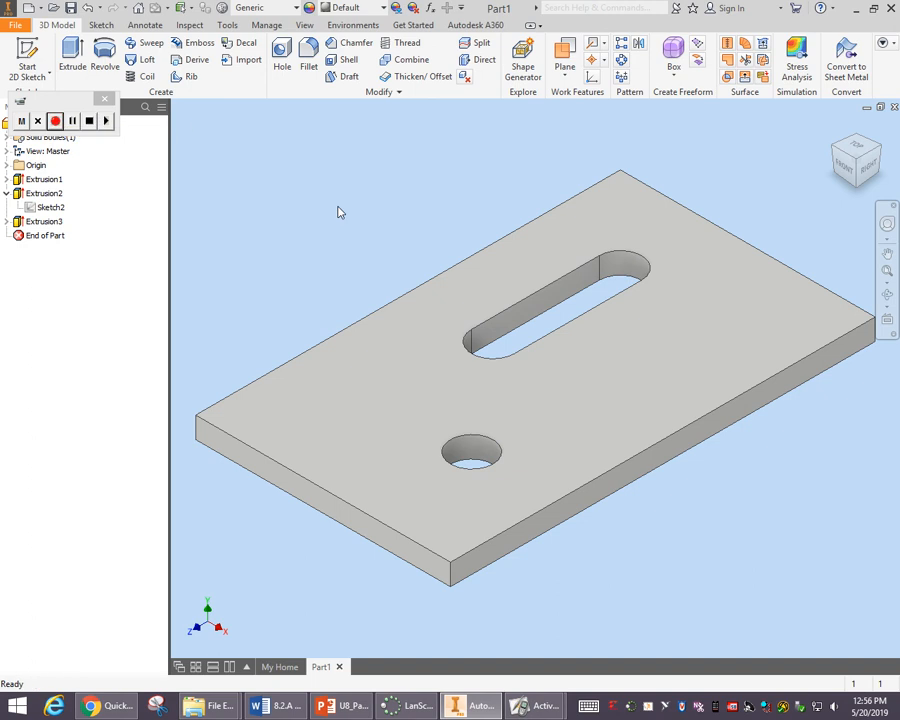
- Set the short-side dimension d0 in the plate's base sketch to 6 in and finish the sketch to update the part
{"action": "scroll", "coordinate": [443, 195], "scroll_direction": "down", "scroll_amount": 3}
{"action": "middle_click_drag", "start_coordinate": [440, 191], "coordinate": [490, 298]}
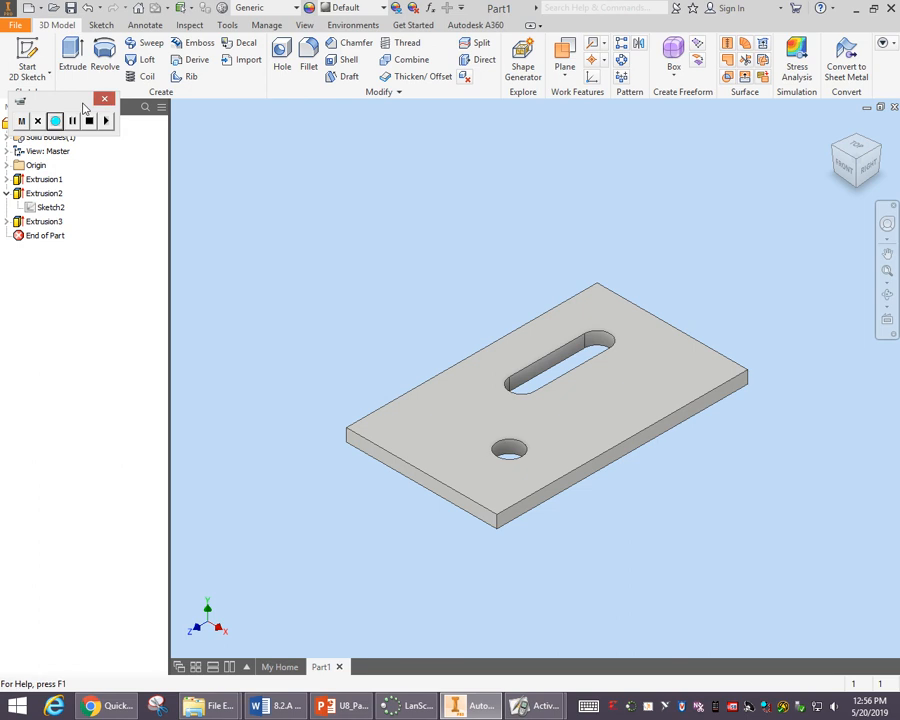
{"action": "left_click_drag", "start_coordinate": [85, 108], "coordinate": [70, 330]}
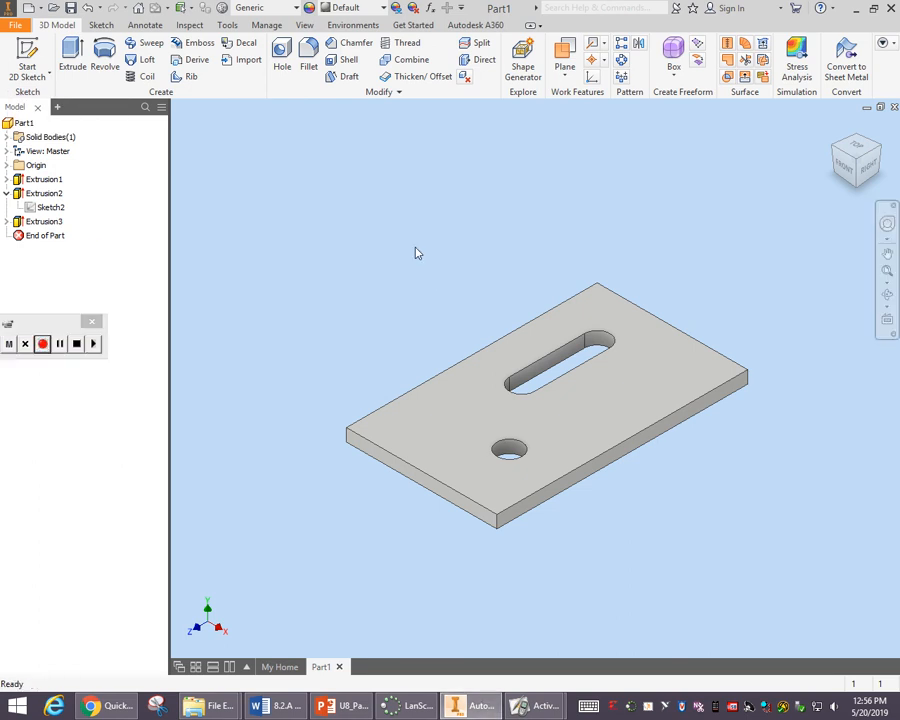
{"action": "left_click", "coordinate": [7, 179]}
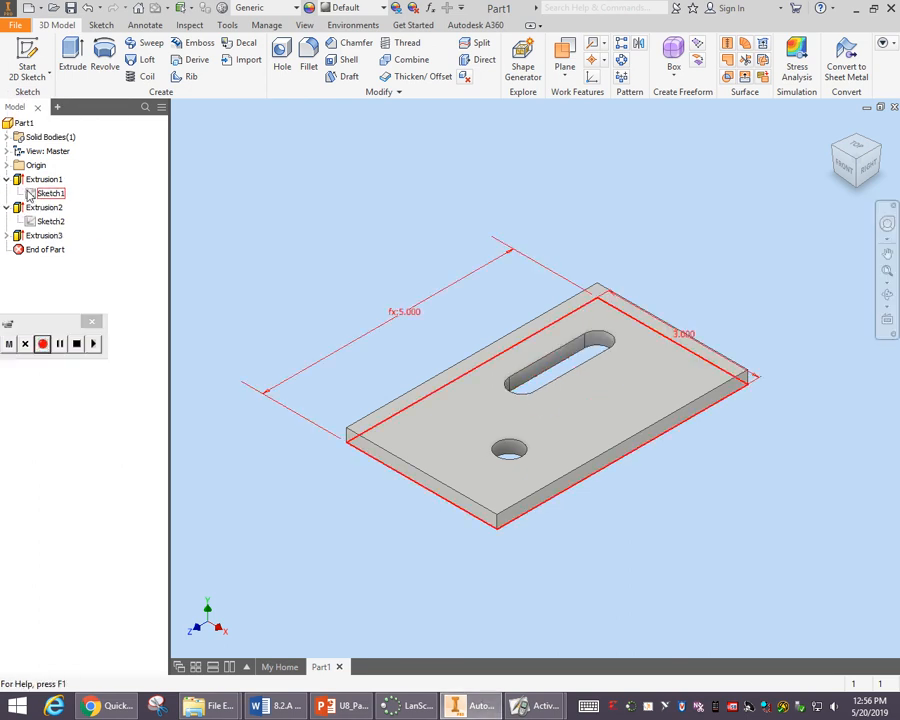
{"action": "double_click", "coordinate": [30, 193]}
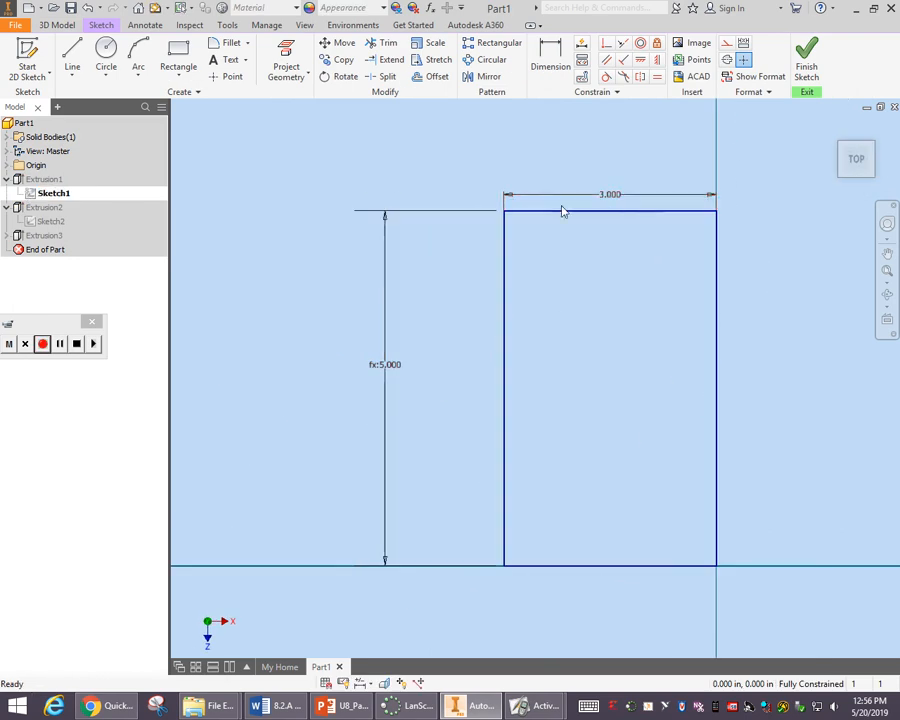
{"action": "double_click", "coordinate": [617, 195]}
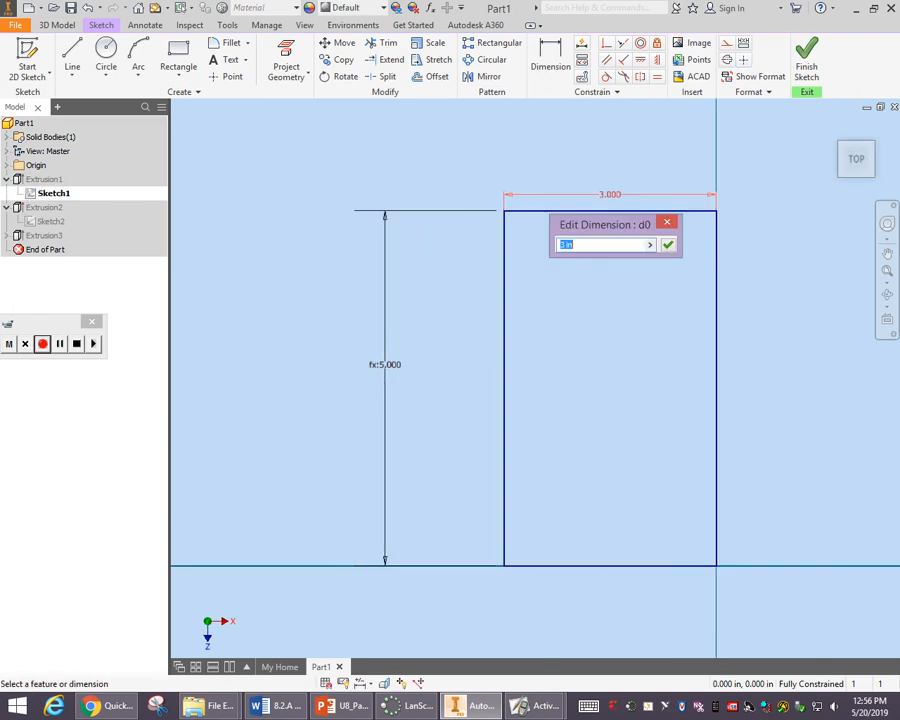
{"action": "type", "text": "6"}
{"action": "key", "text": "Return"}
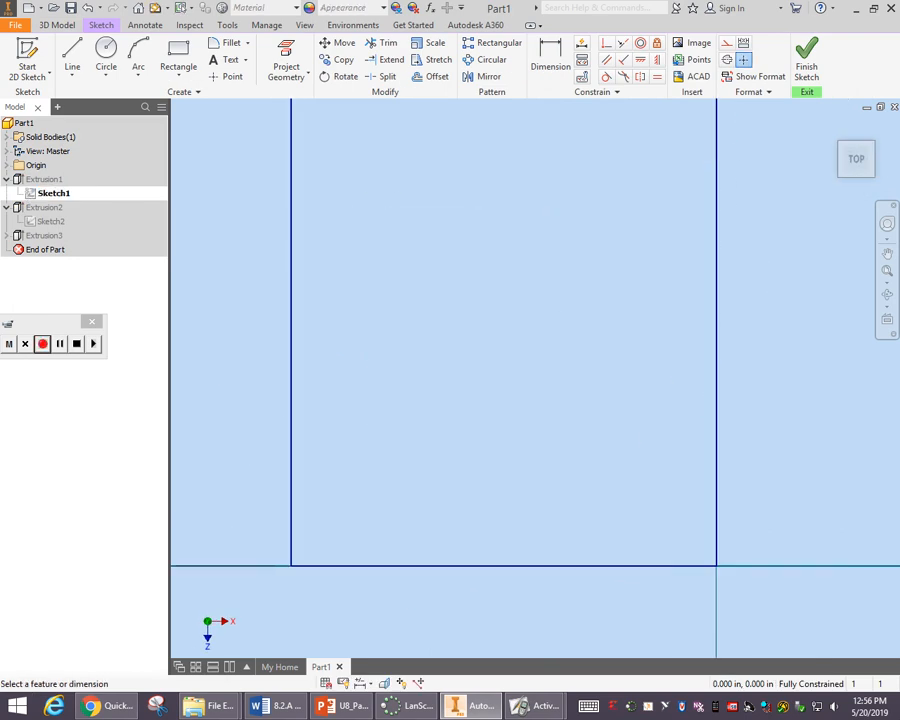
{"action": "left_click", "coordinate": [806, 60]}
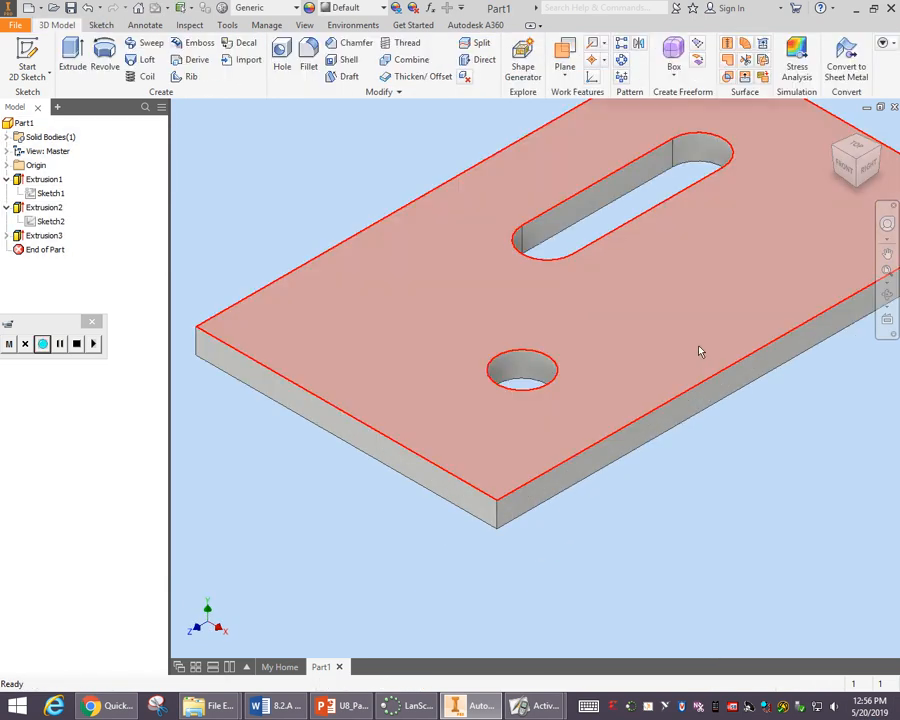
{"action": "scroll", "coordinate": [704, 237], "scroll_direction": "up", "scroll_amount": 3}
{"action": "middle_click_drag", "start_coordinate": [703, 239], "coordinate": [580, 338]}
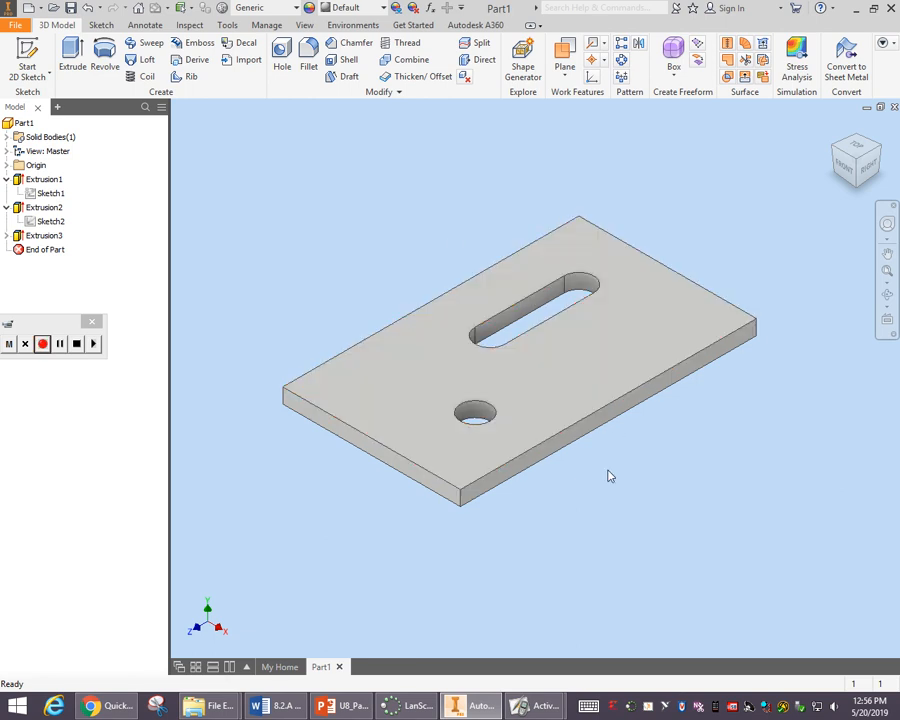
- Set the base sketch's short-side dimension d0 to 3 in and finish the sketch
{"action": "double_click", "coordinate": [35, 194]}
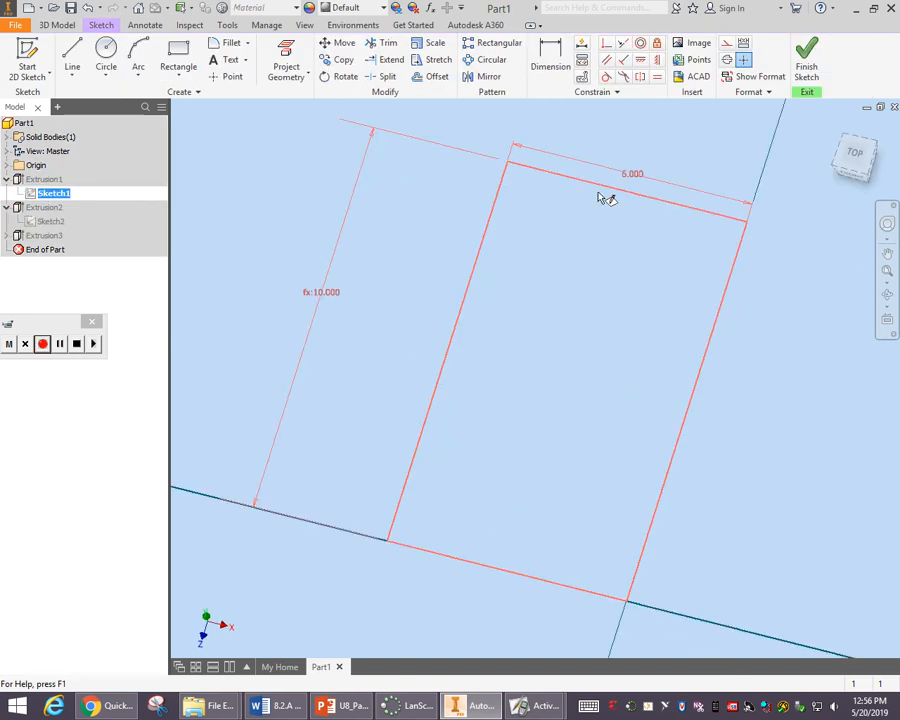
{"action": "double_click", "coordinate": [622, 161]}
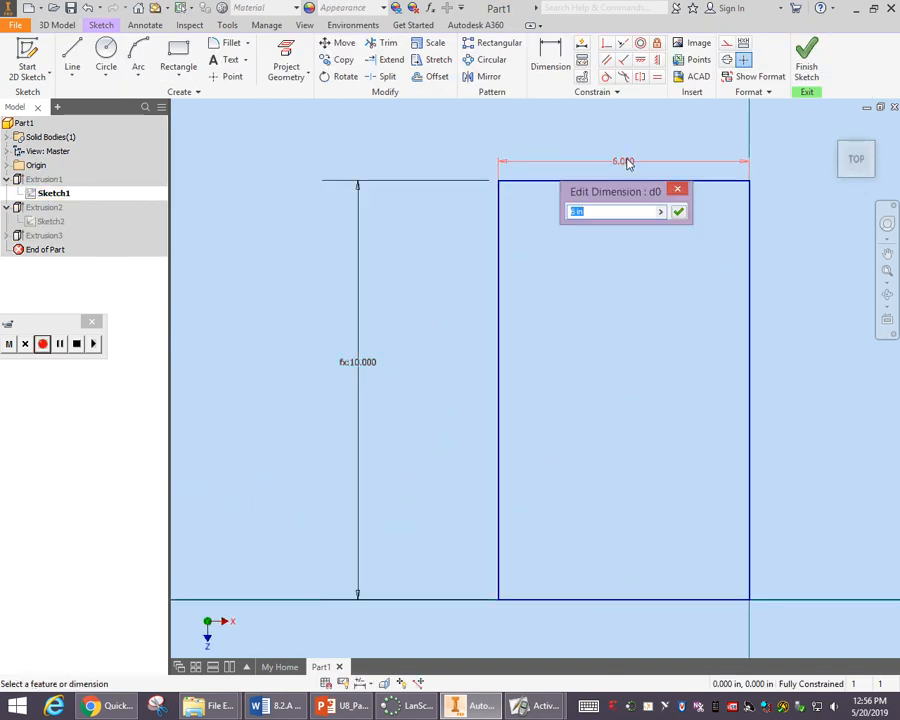
{"action": "type", "text": "3"}
{"action": "key", "text": "Return"}
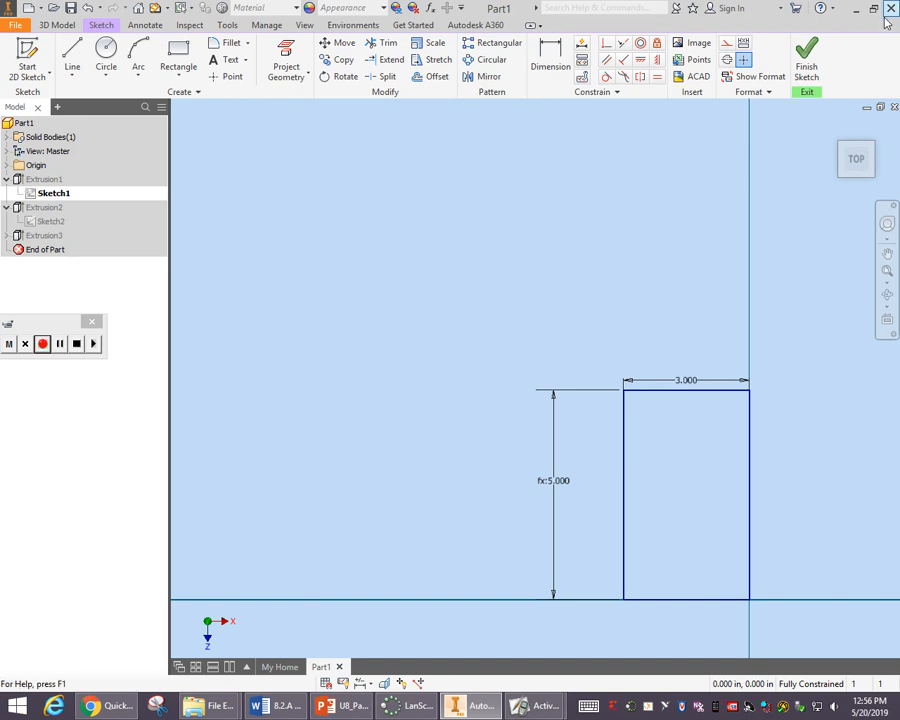
{"action": "left_click", "coordinate": [812, 56]}
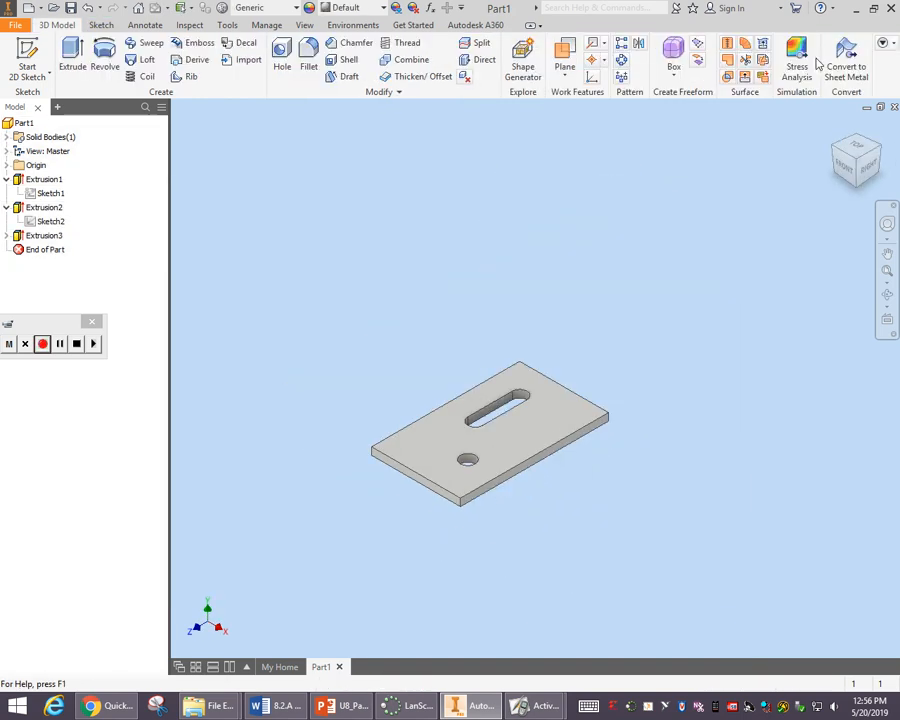
{"action": "left_click", "coordinate": [835, 128]}
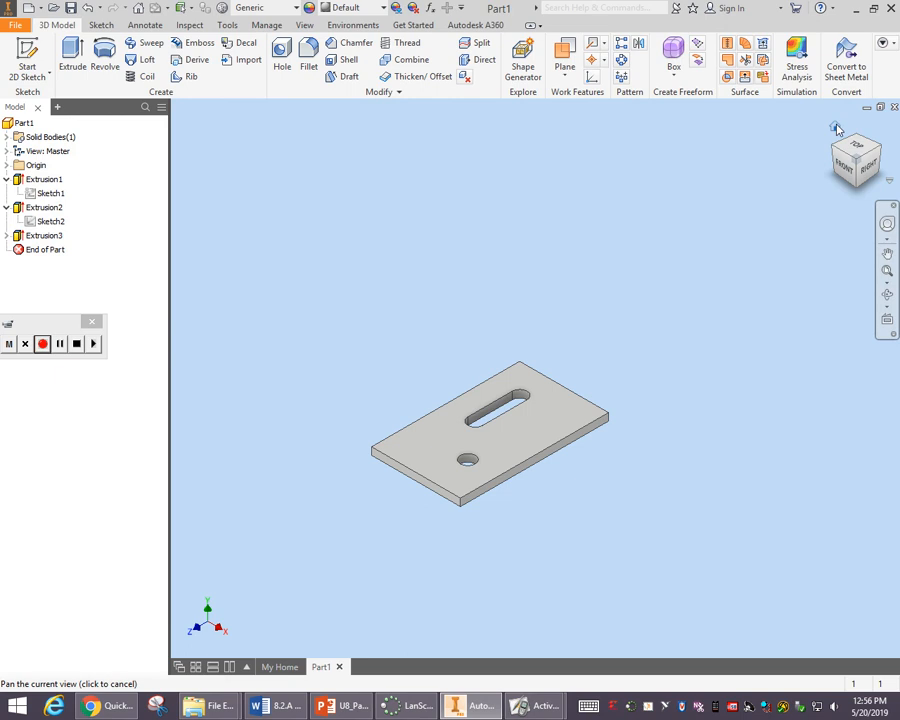